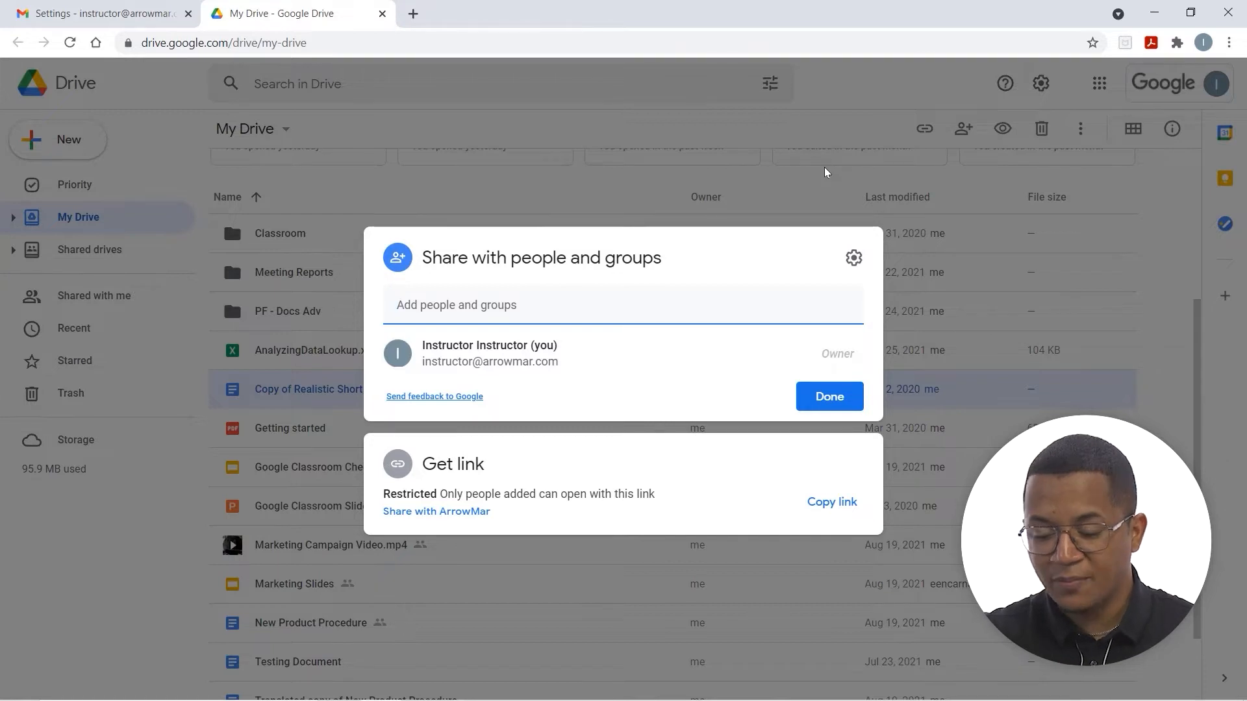
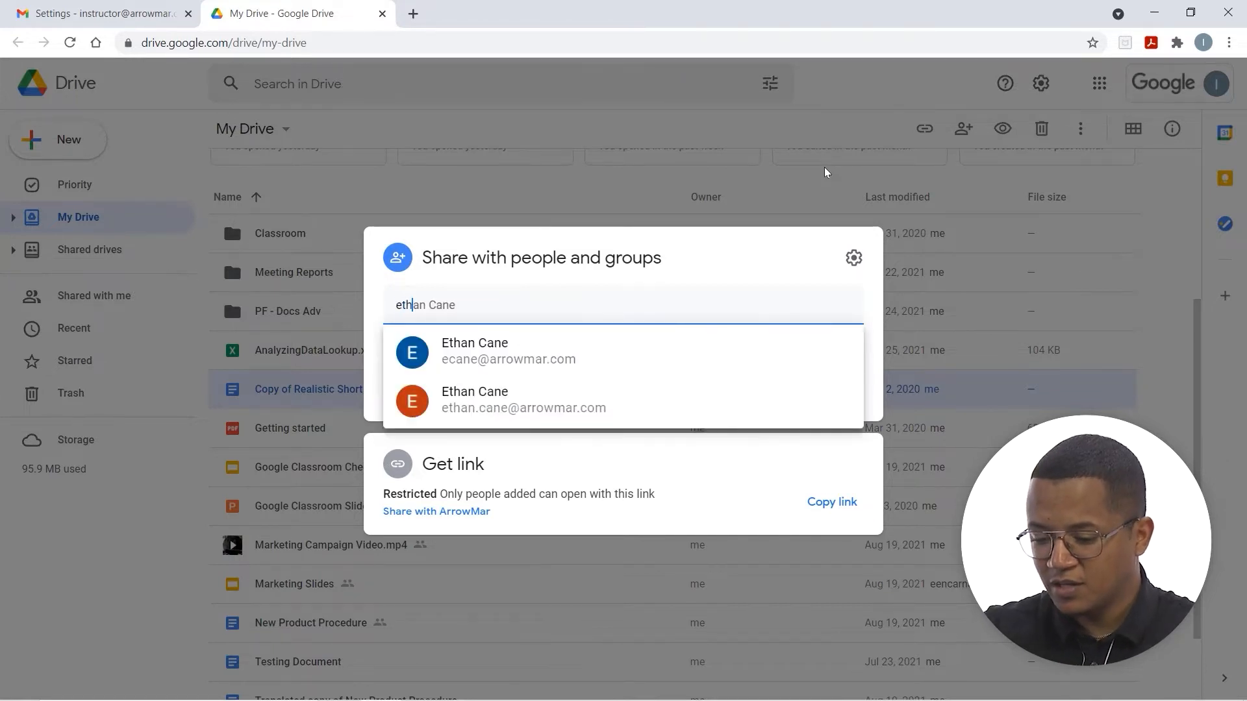
Add two colleagues as Editor recipients by name from the suggestions
{"action": "left_click", "coordinate": [560, 351]}
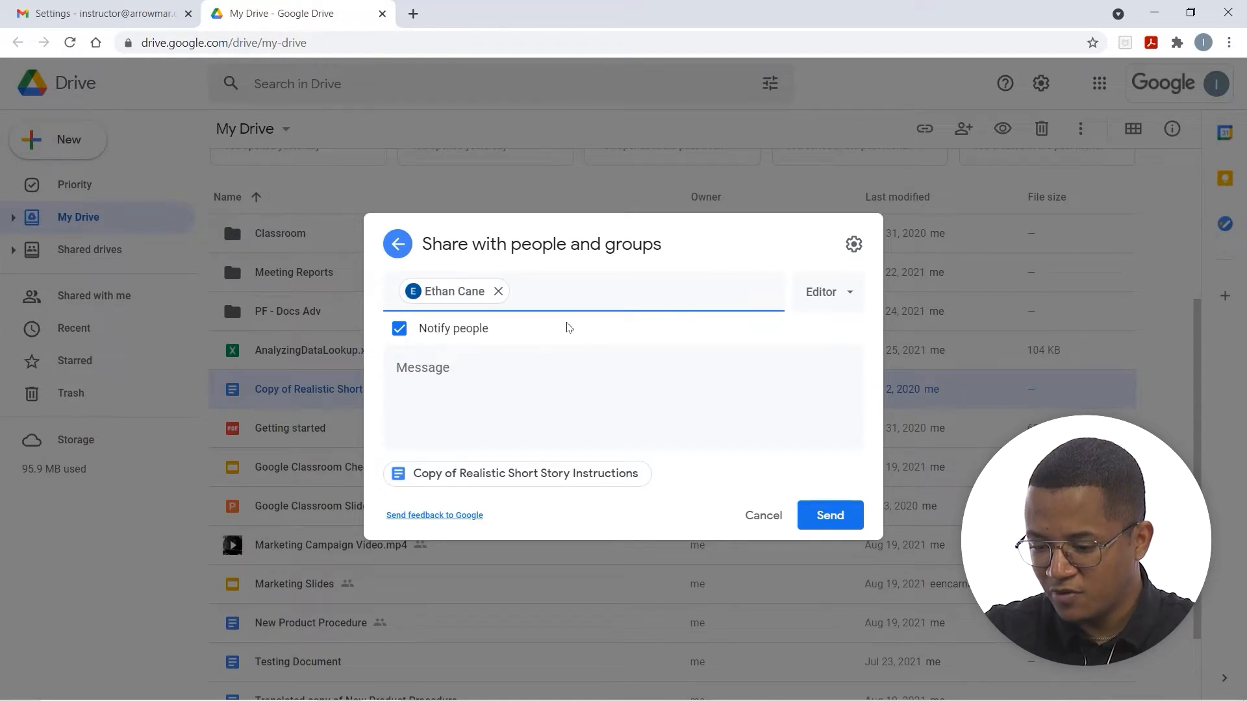
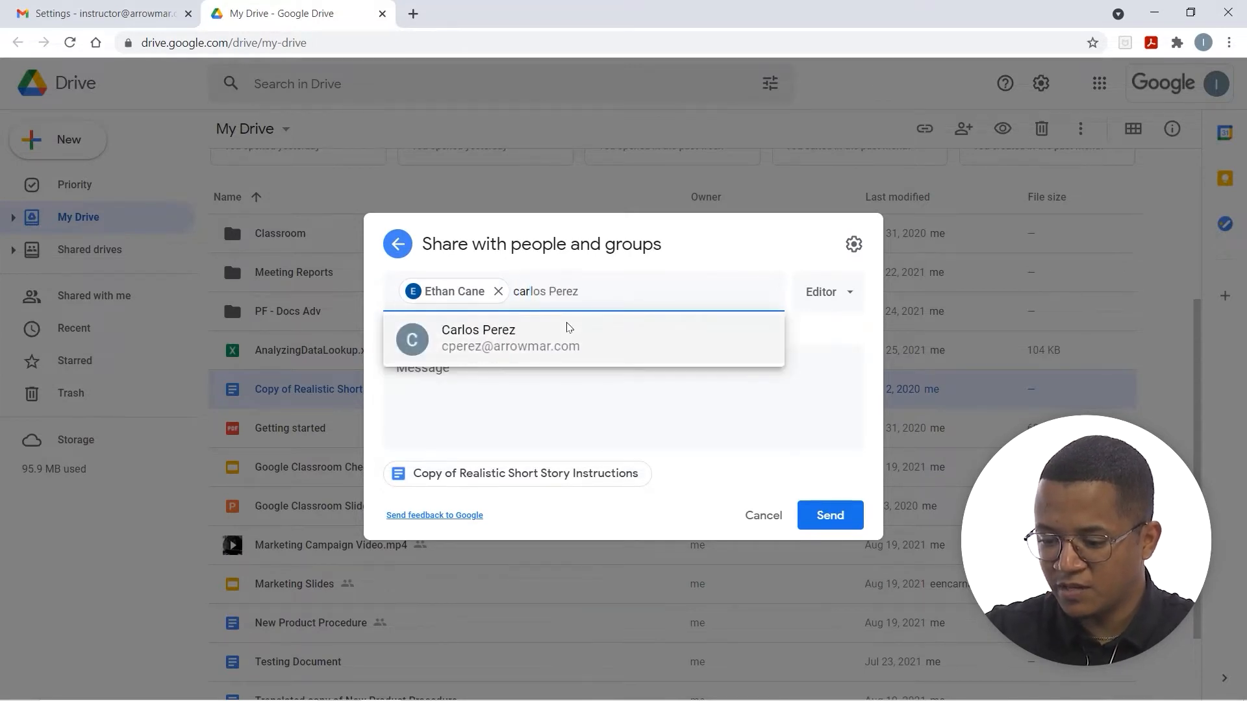
{"action": "left_click", "coordinate": [566, 329]}
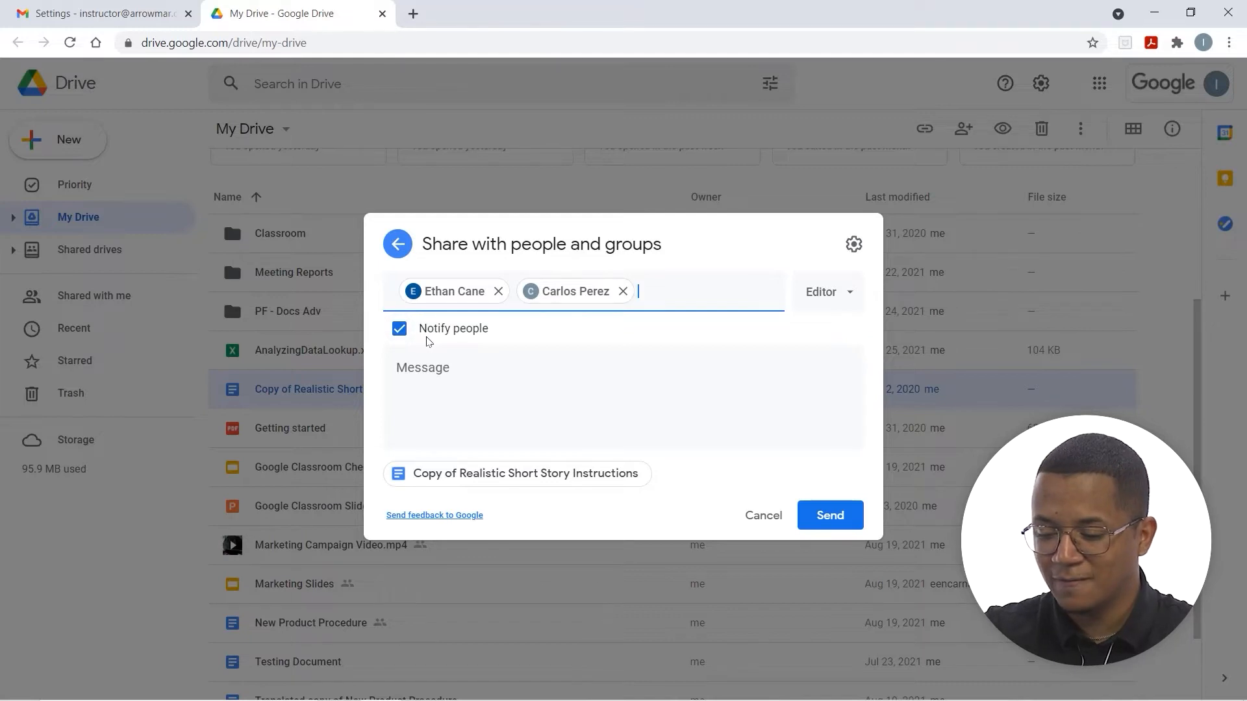
Write the message 'Hey Could you all provide feedback on this instruction sheet'
{"action": "left_click", "coordinate": [471, 383]}
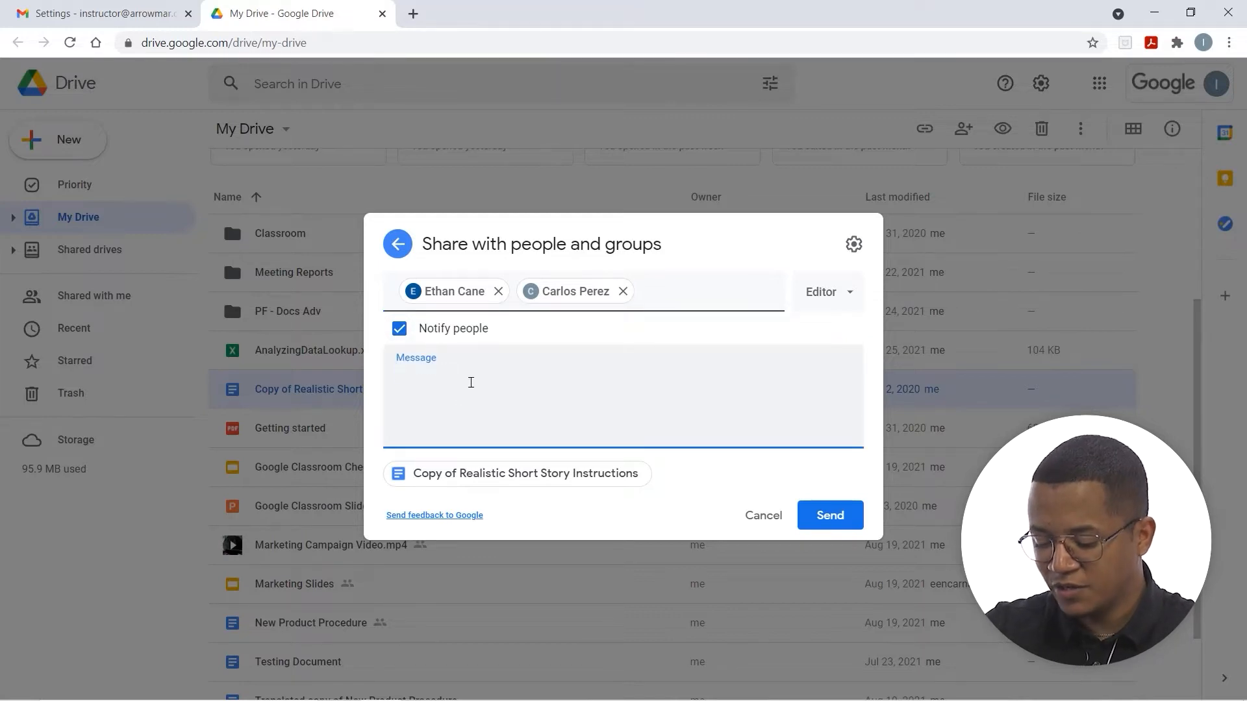
{"action": "type", "text": "Hey Co"}
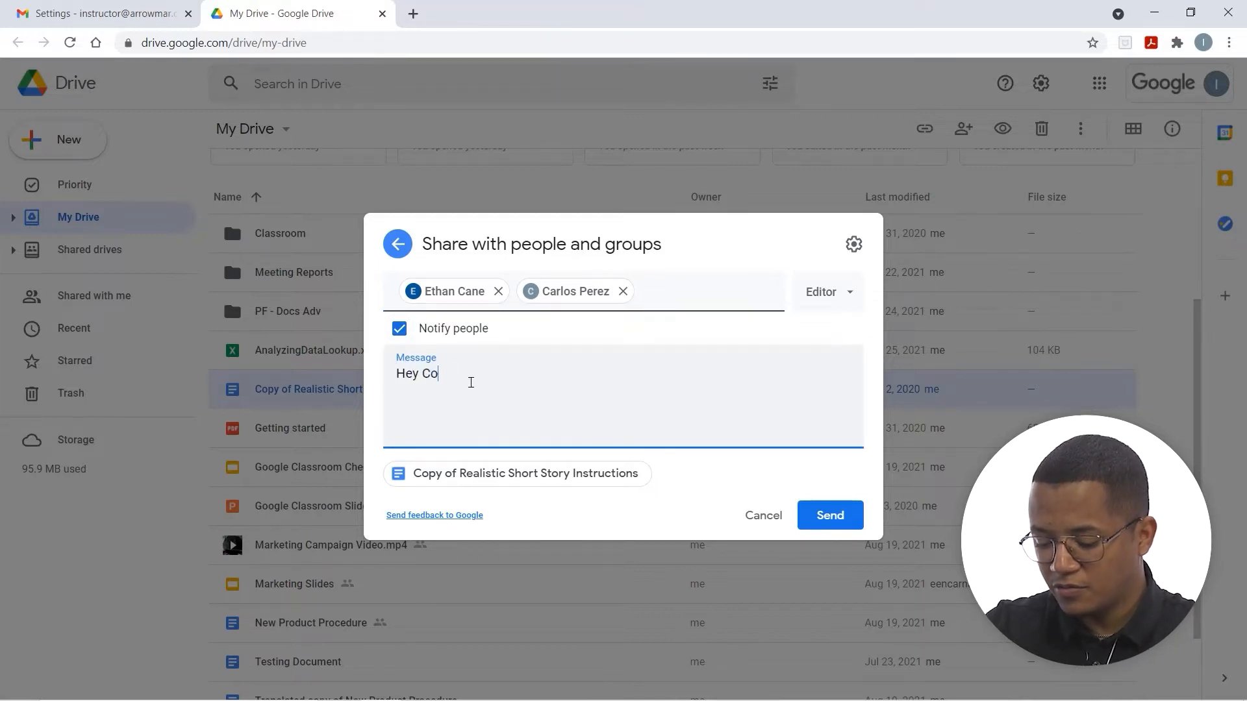
{"action": "type", "text": "uld you all "}
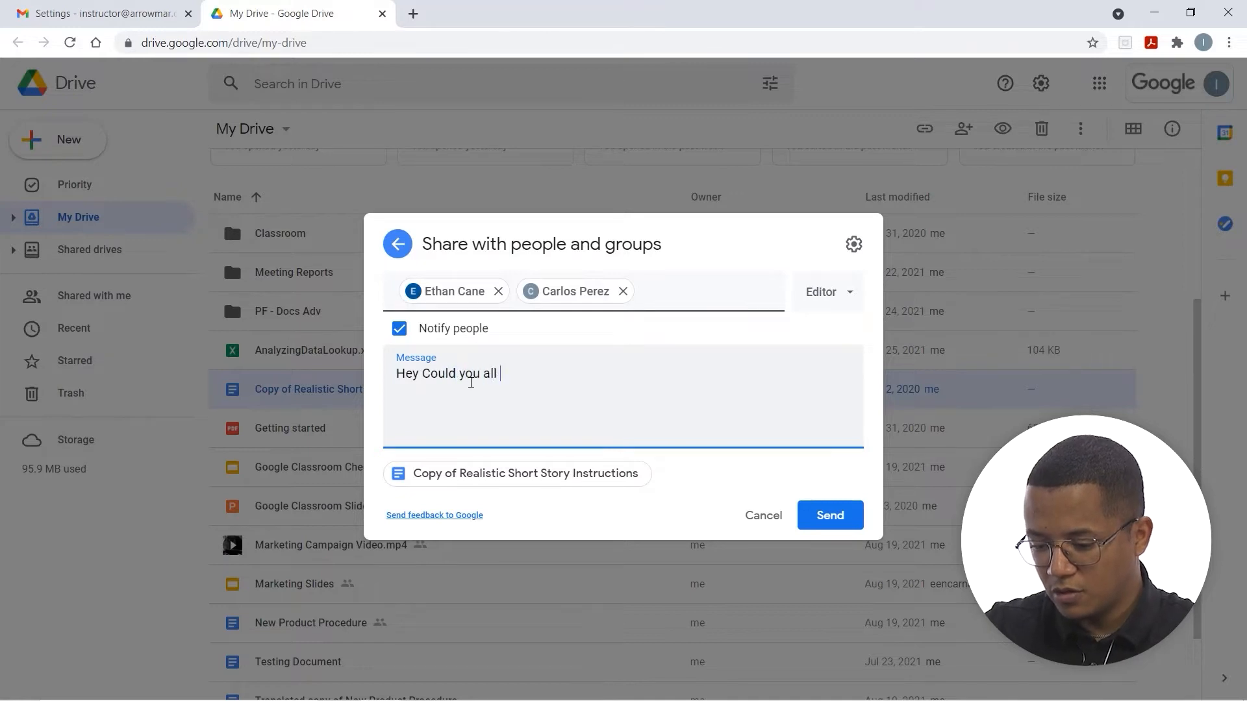
{"action": "type", "text": "provide feedb"}
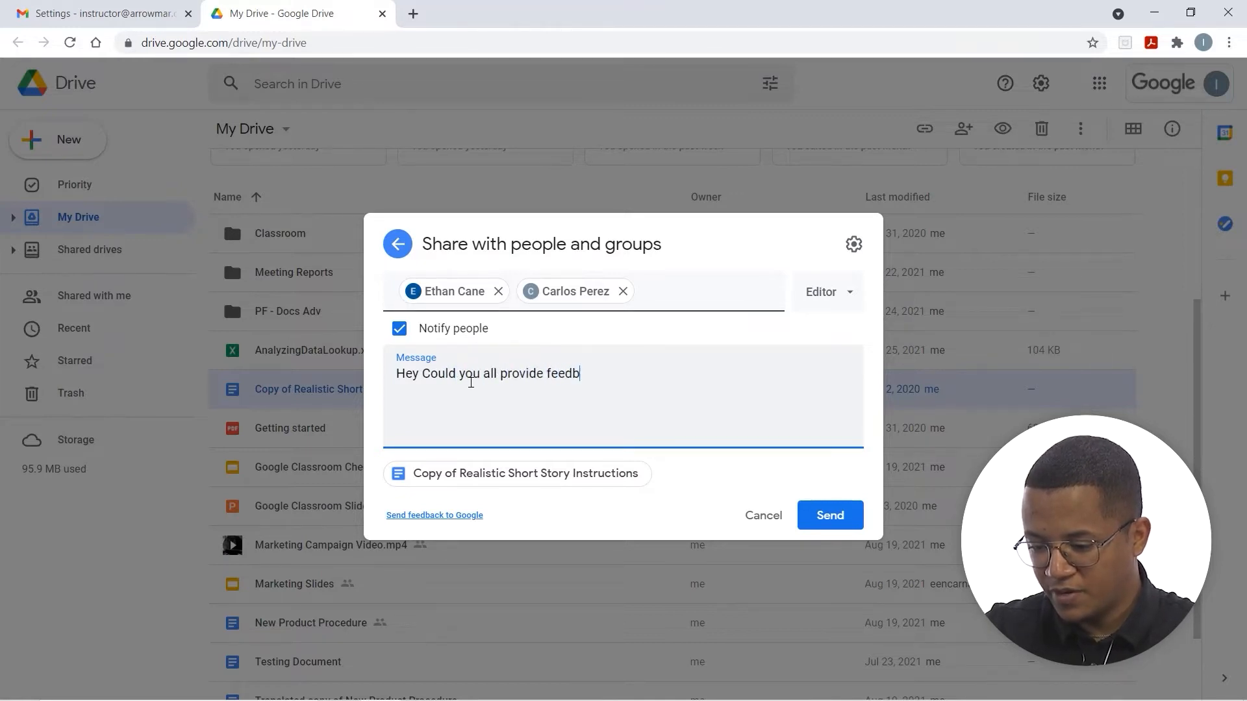
{"action": "type", "text": "ack on this "}
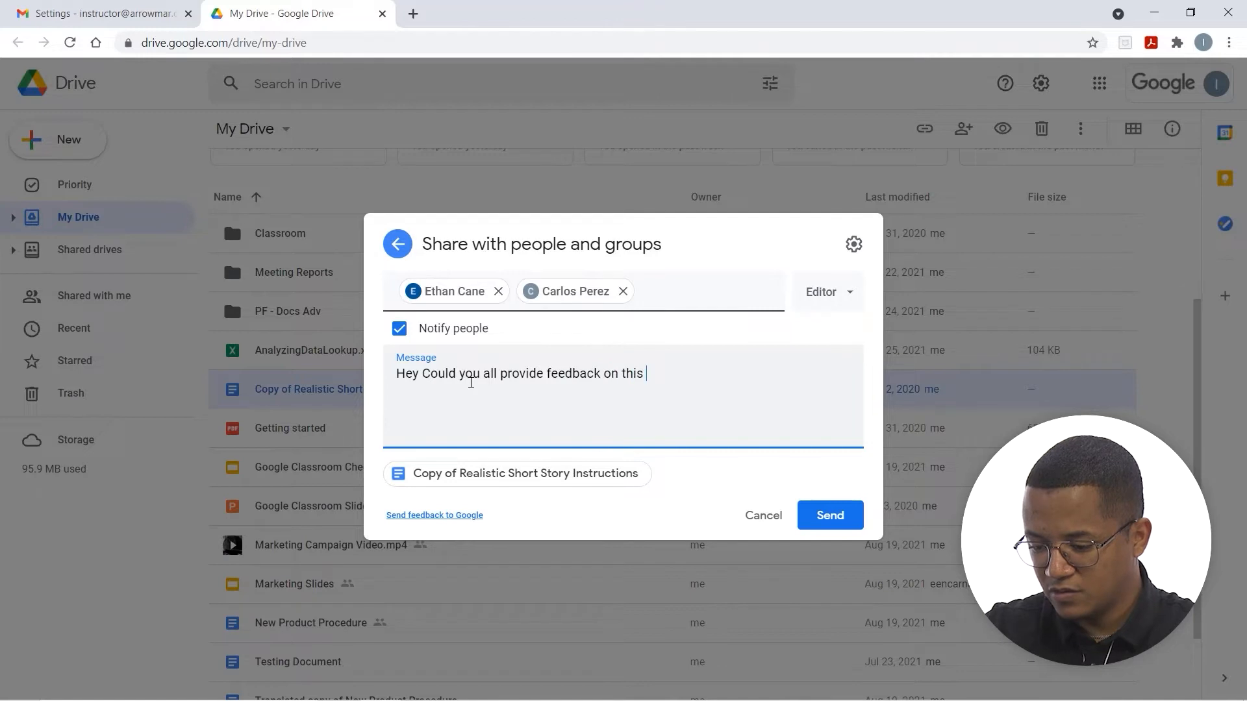
{"action": "type", "text": "instruc"}
{"action": "key", "text": "BackSpace"}
{"action": "key", "text": "BackSpace"}
{"action": "key", "text": "BackSpace"}
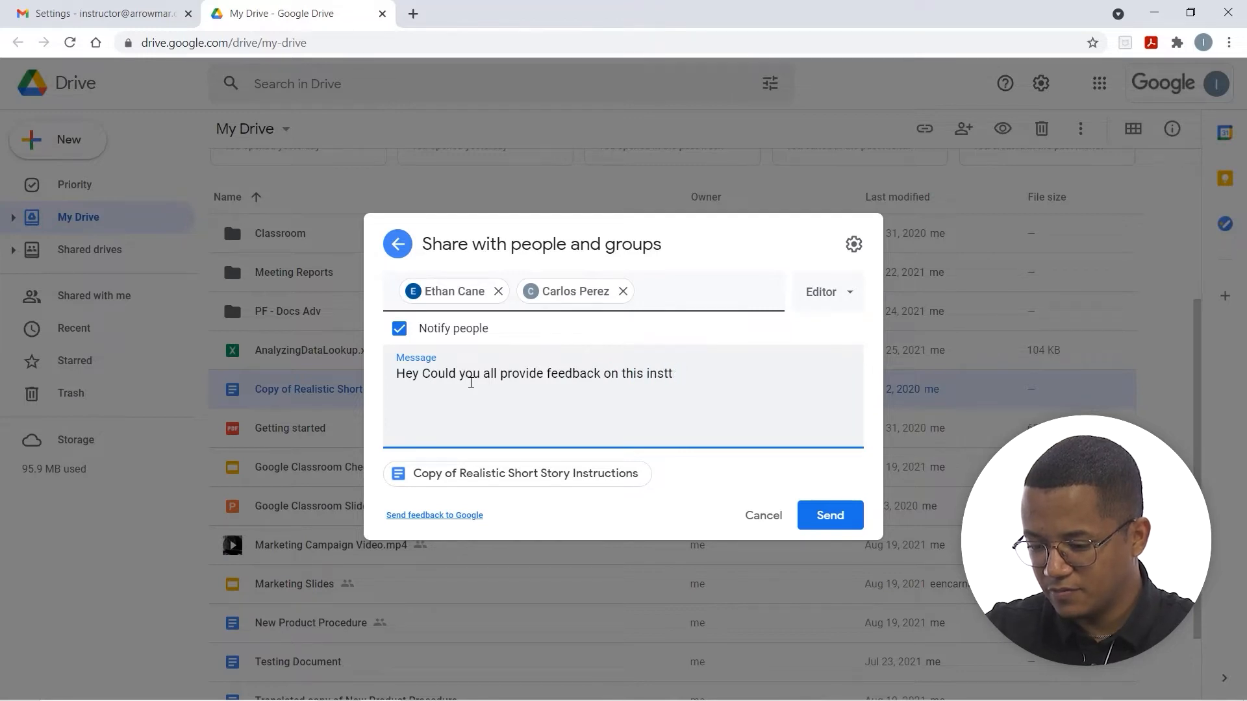
{"action": "type", "text": "ruction "}
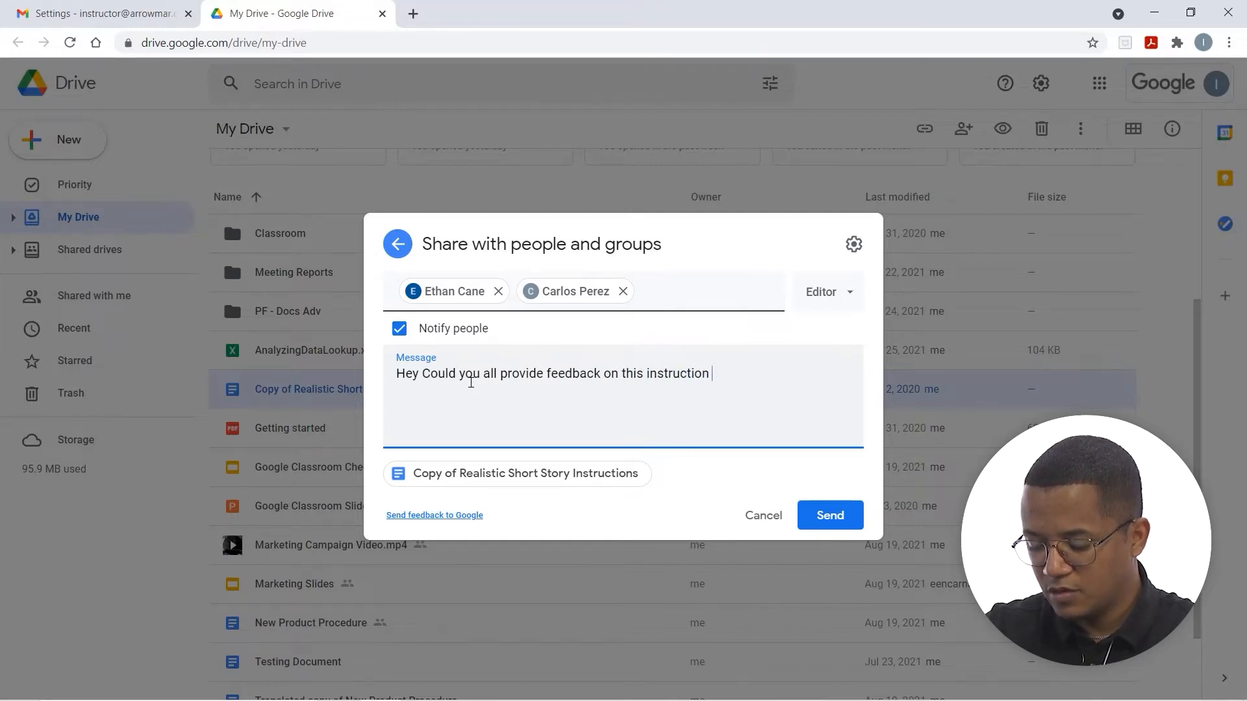
{"action": "type", "text": "sheet"}
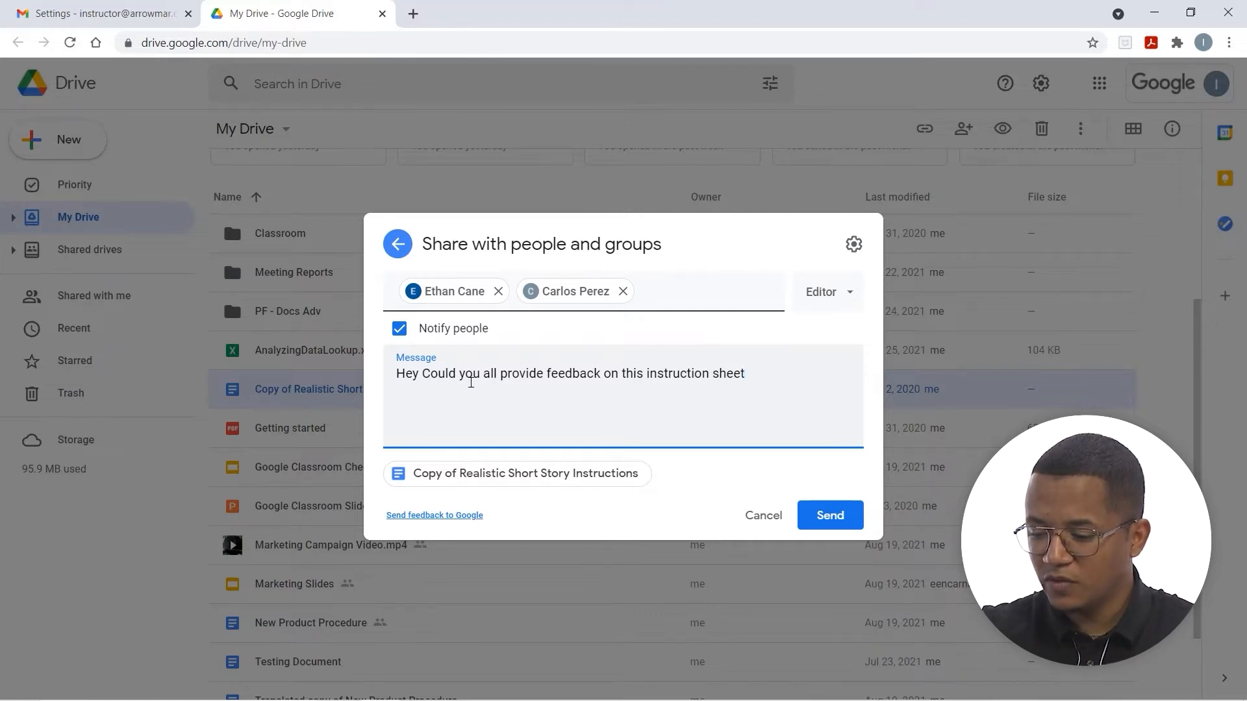
Switch the invitees' role to Commenter, then Viewer, and discard the invitation
{"action": "left_click", "coordinate": [828, 302]}
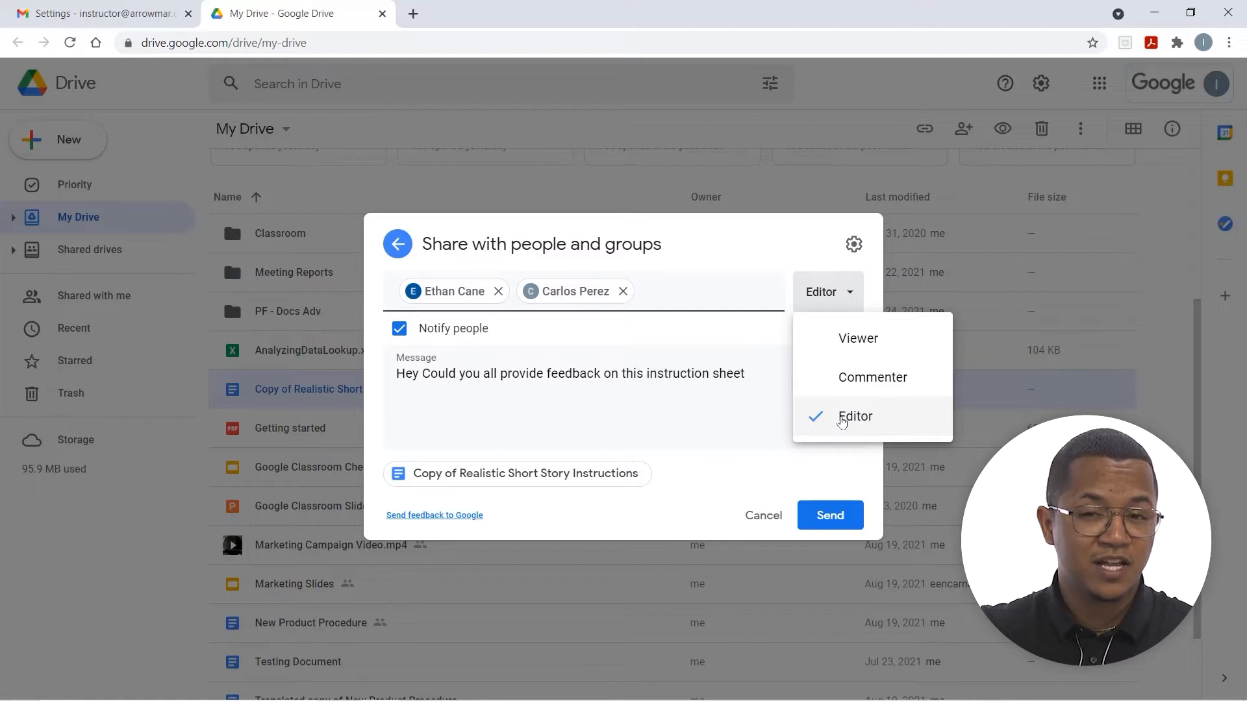
{"action": "left_click", "coordinate": [850, 383]}
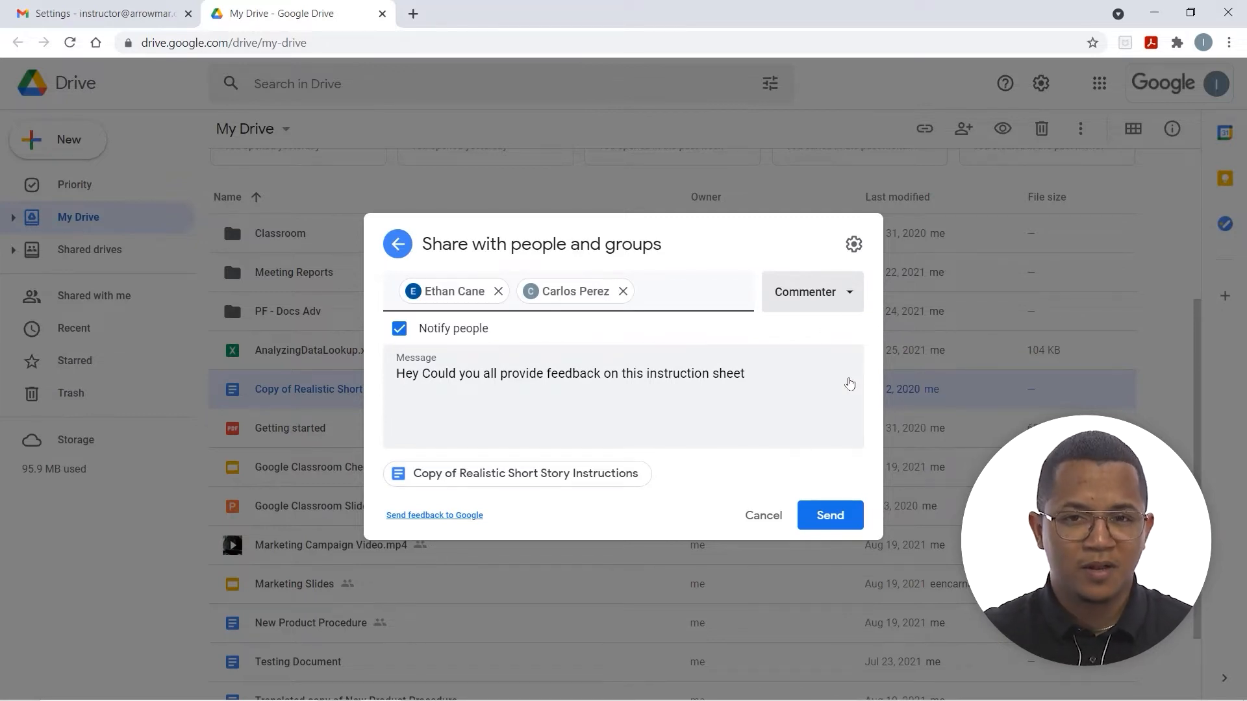
{"action": "left_click", "coordinate": [819, 310]}
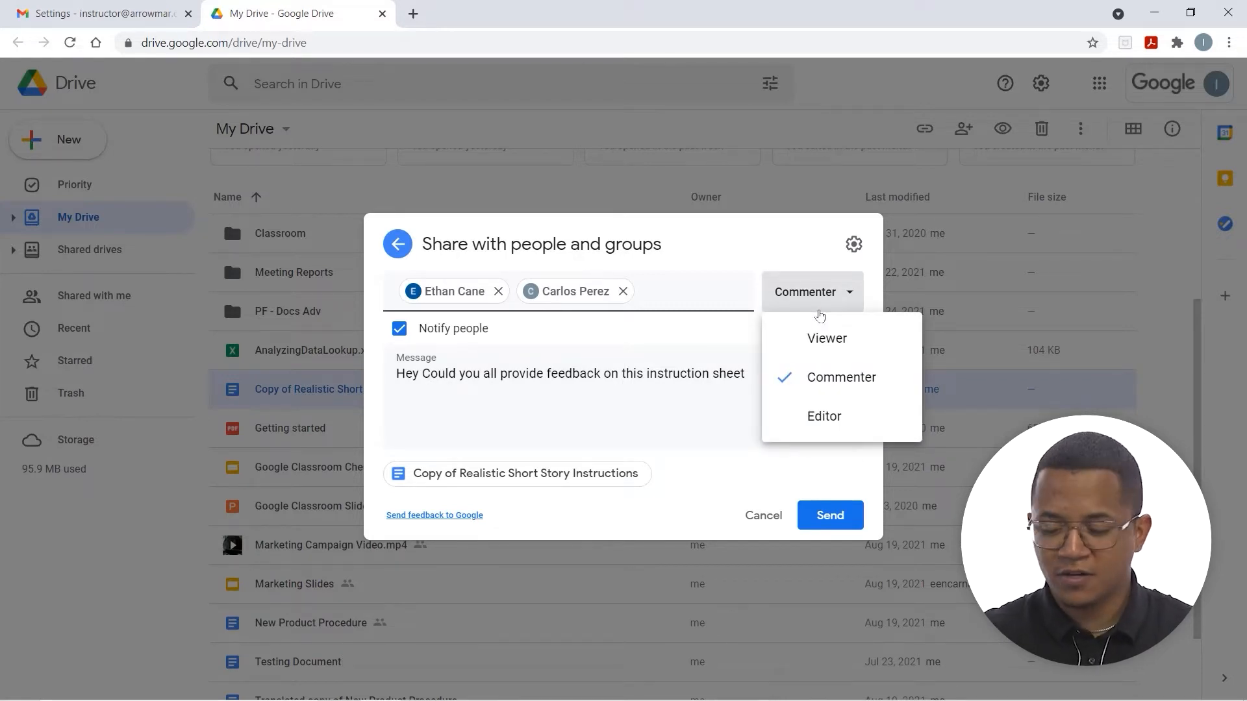
{"action": "left_click", "coordinate": [809, 348]}
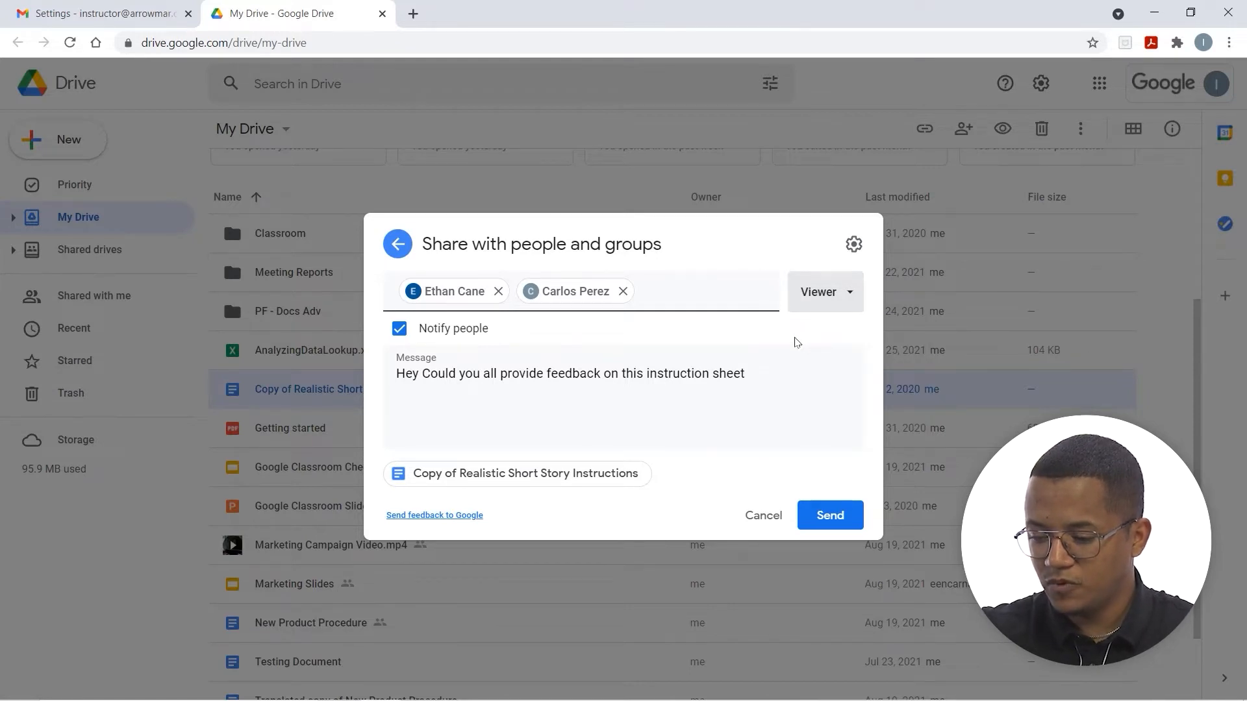
{"action": "left_click", "coordinate": [399, 257]}
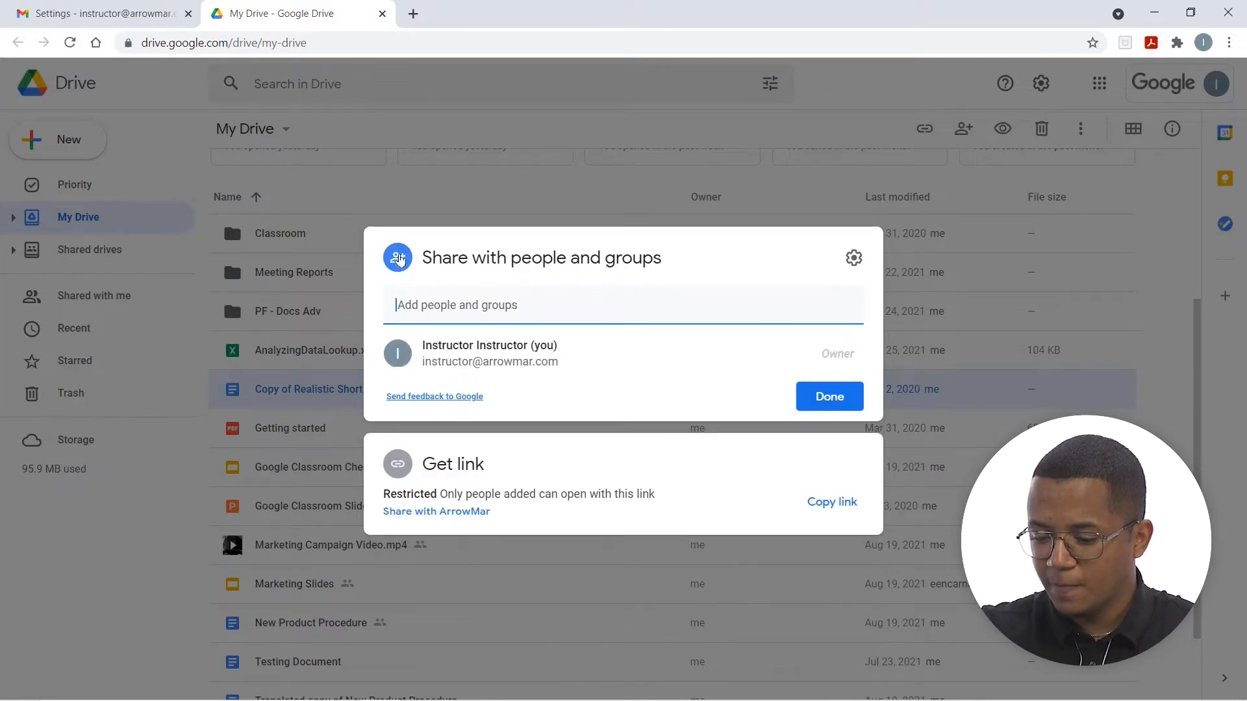
Open the share-with-people settings, step back to add a colleague, then reopen them
{"action": "left_click", "coordinate": [850, 260]}
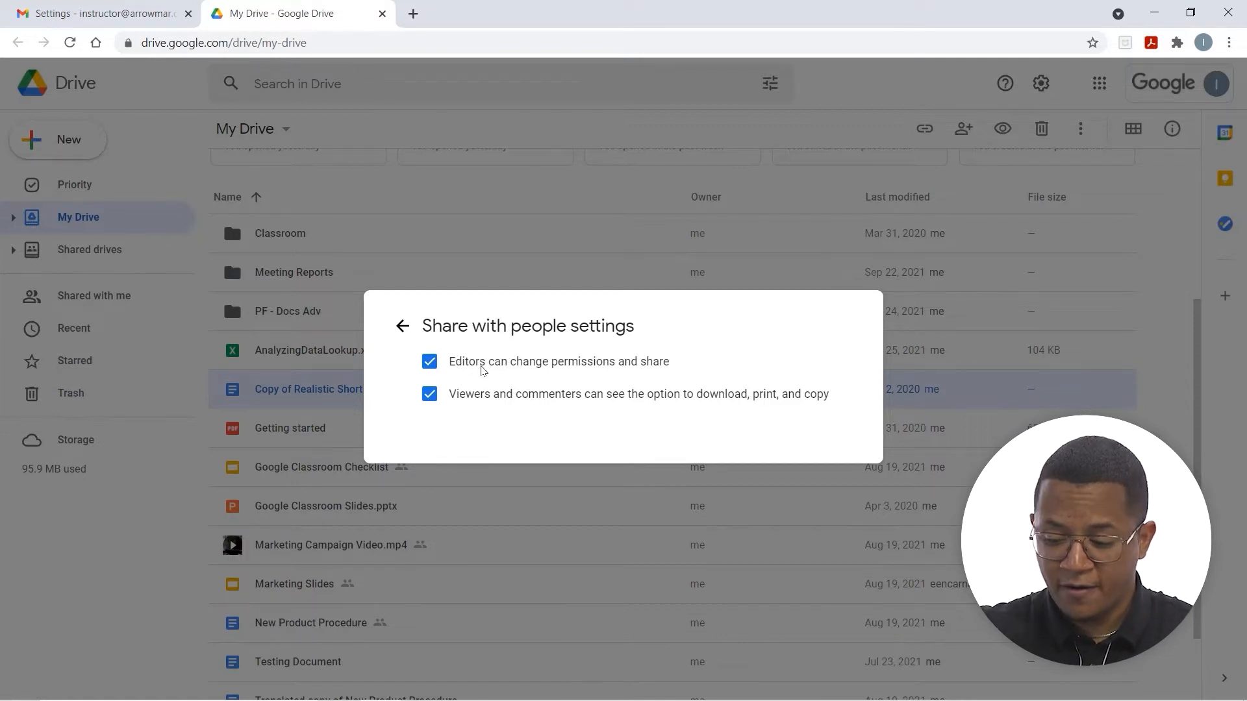
{"action": "left_click", "coordinate": [403, 325]}
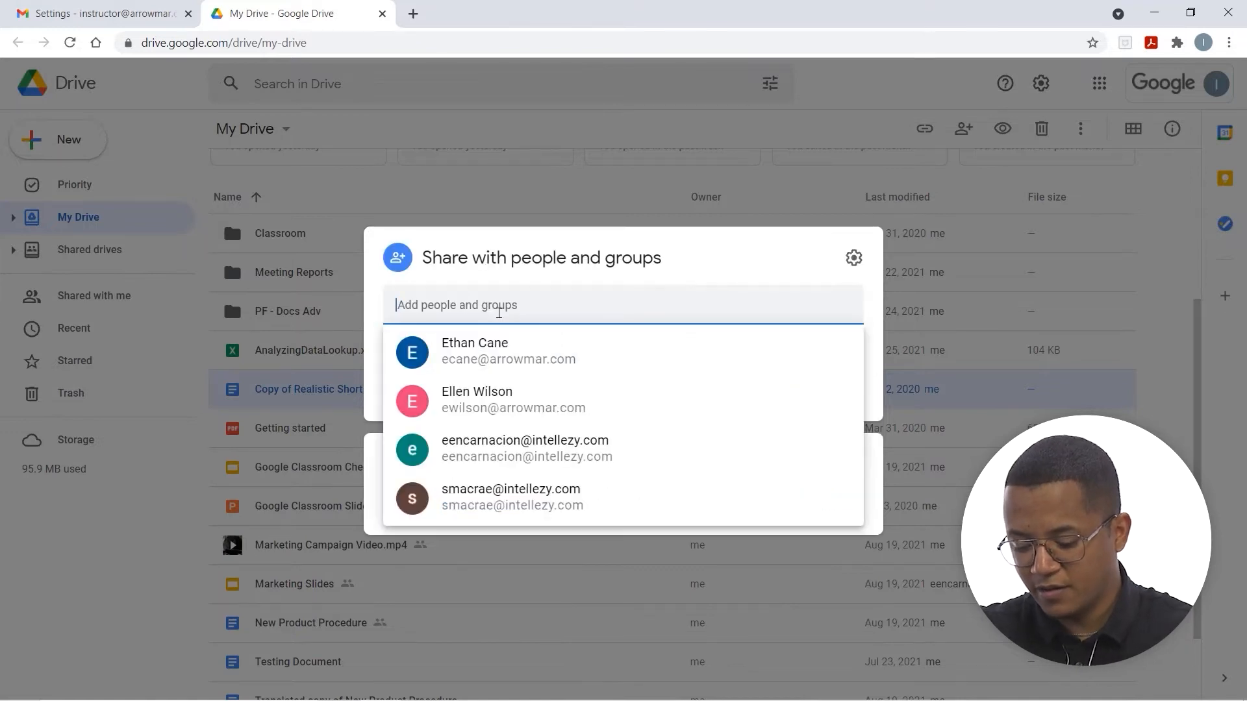
{"action": "left_click", "coordinate": [505, 344]}
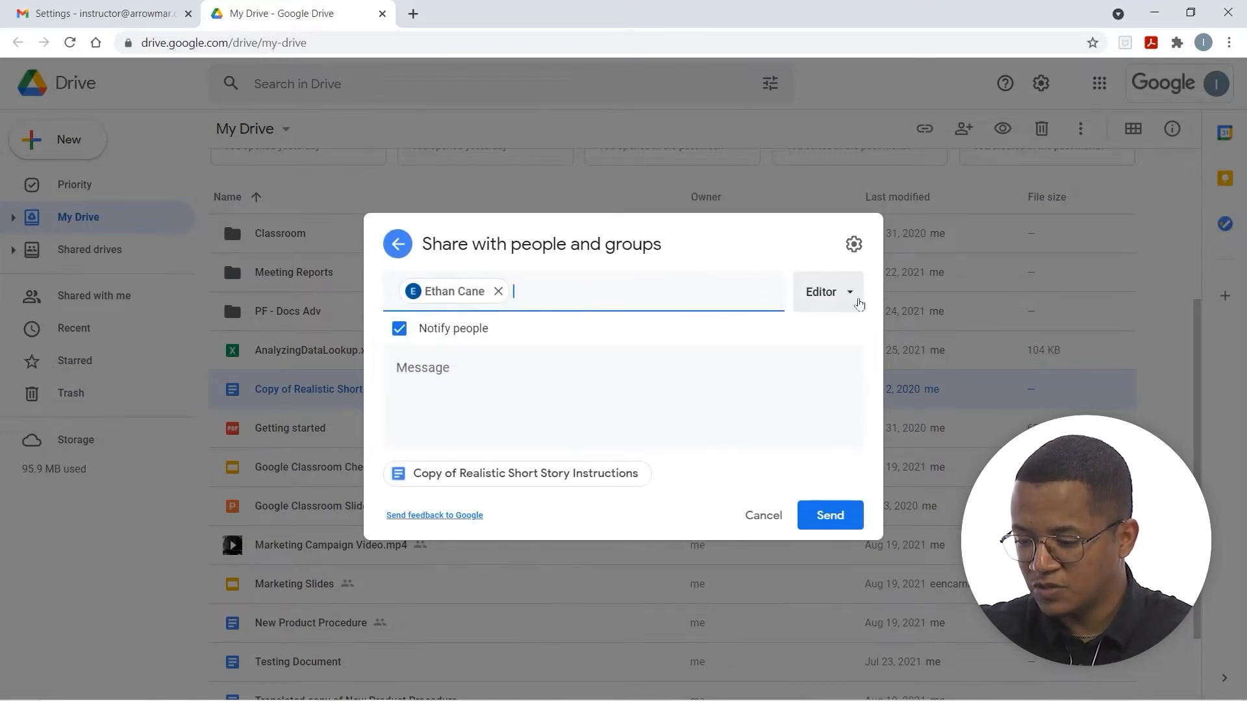
{"action": "left_click", "coordinate": [854, 245]}
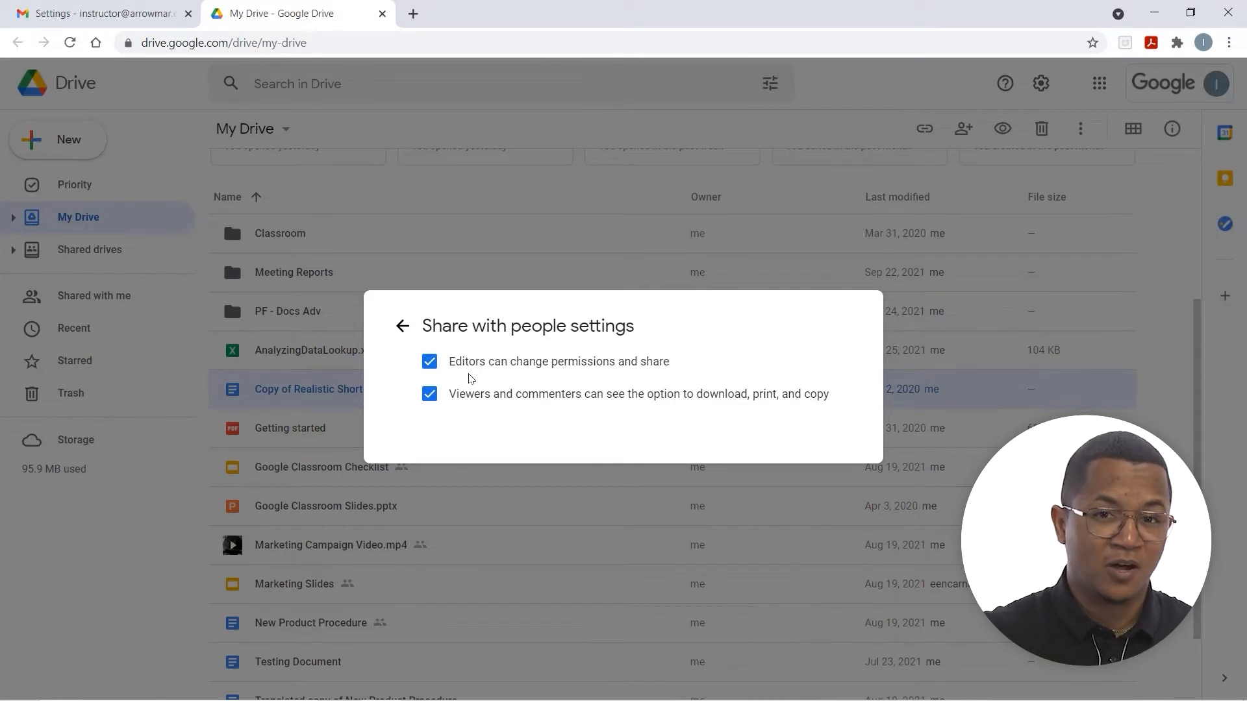
Turn editor resharing and viewer download/print/copy off and back on, then return
{"action": "left_click", "coordinate": [429, 361]}
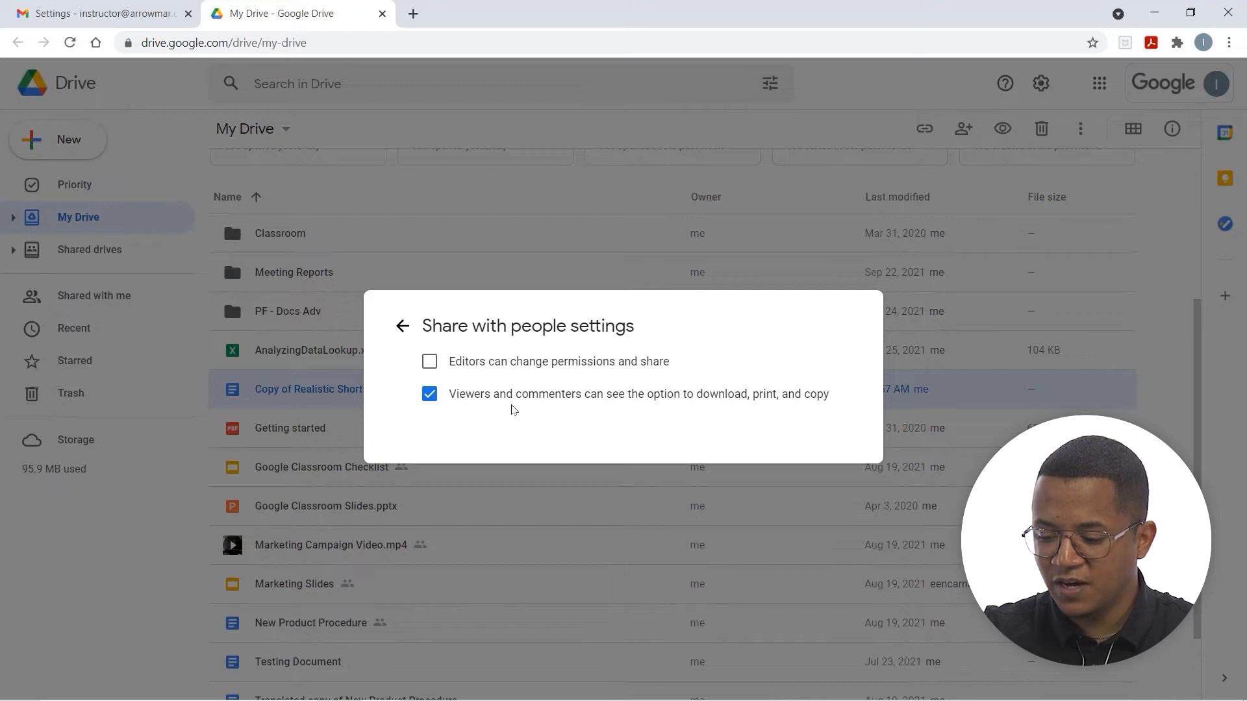
{"action": "left_click", "coordinate": [429, 362]}
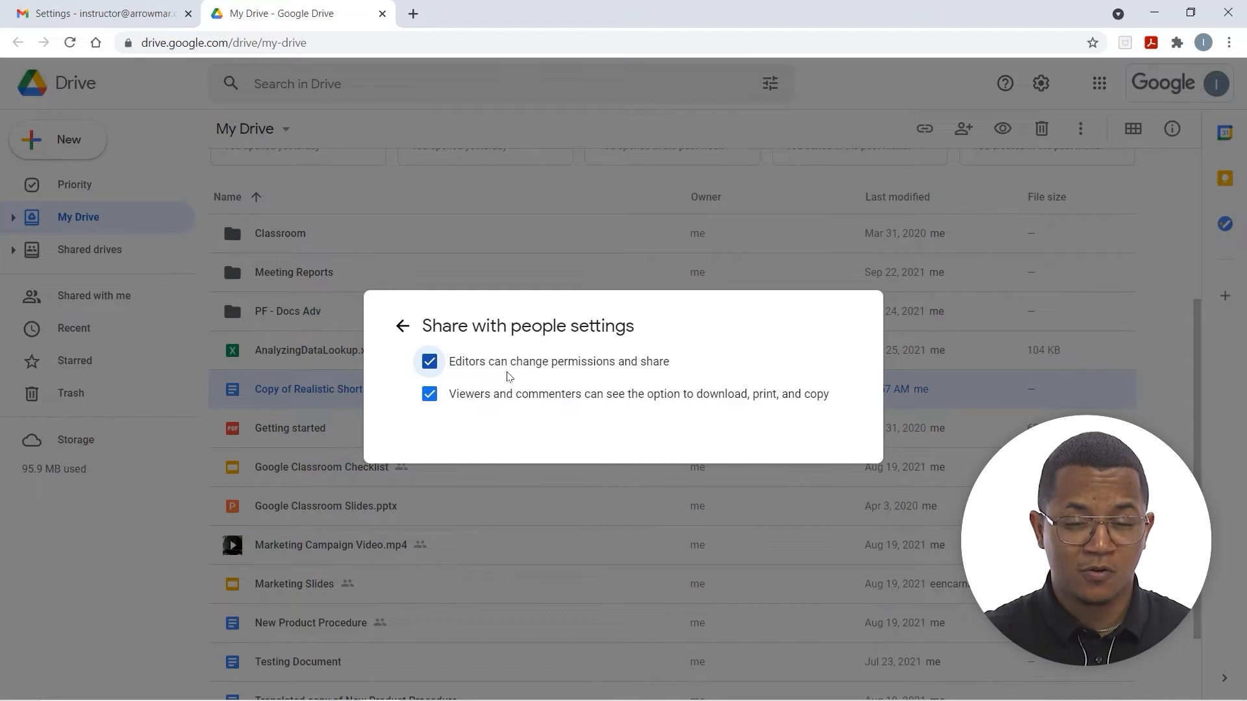
{"action": "left_click", "coordinate": [429, 394]}
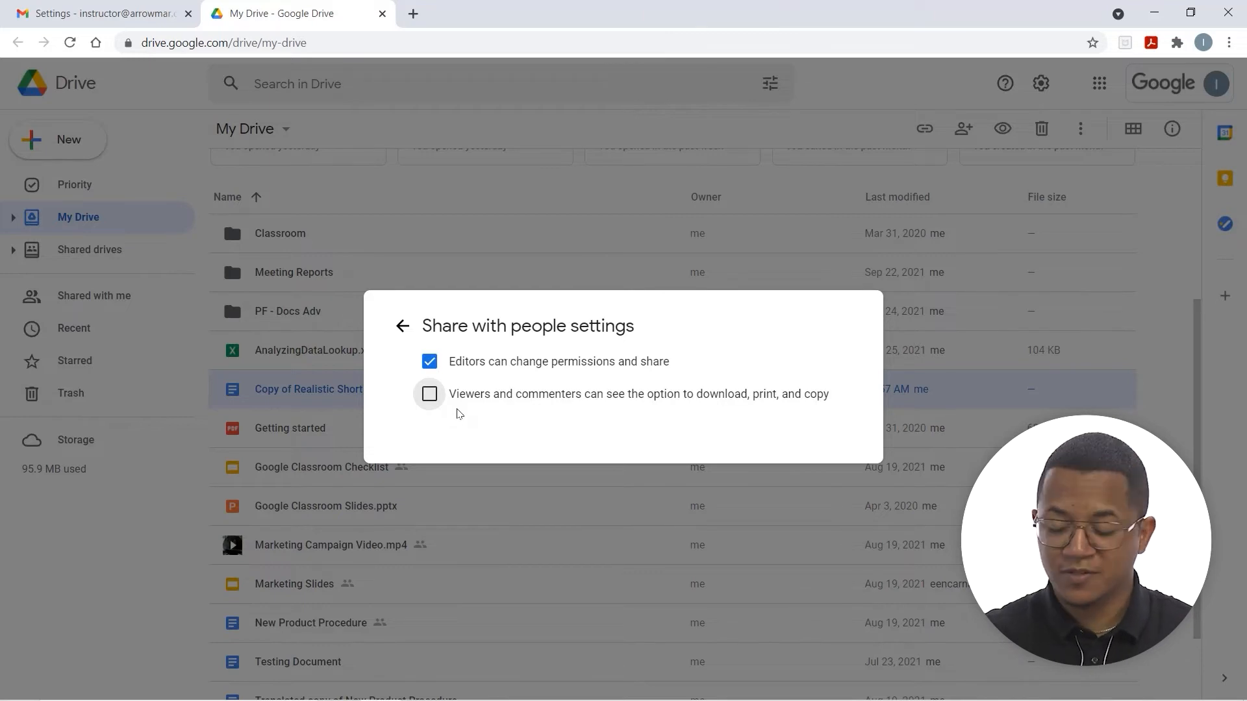
{"action": "left_click", "coordinate": [427, 394]}
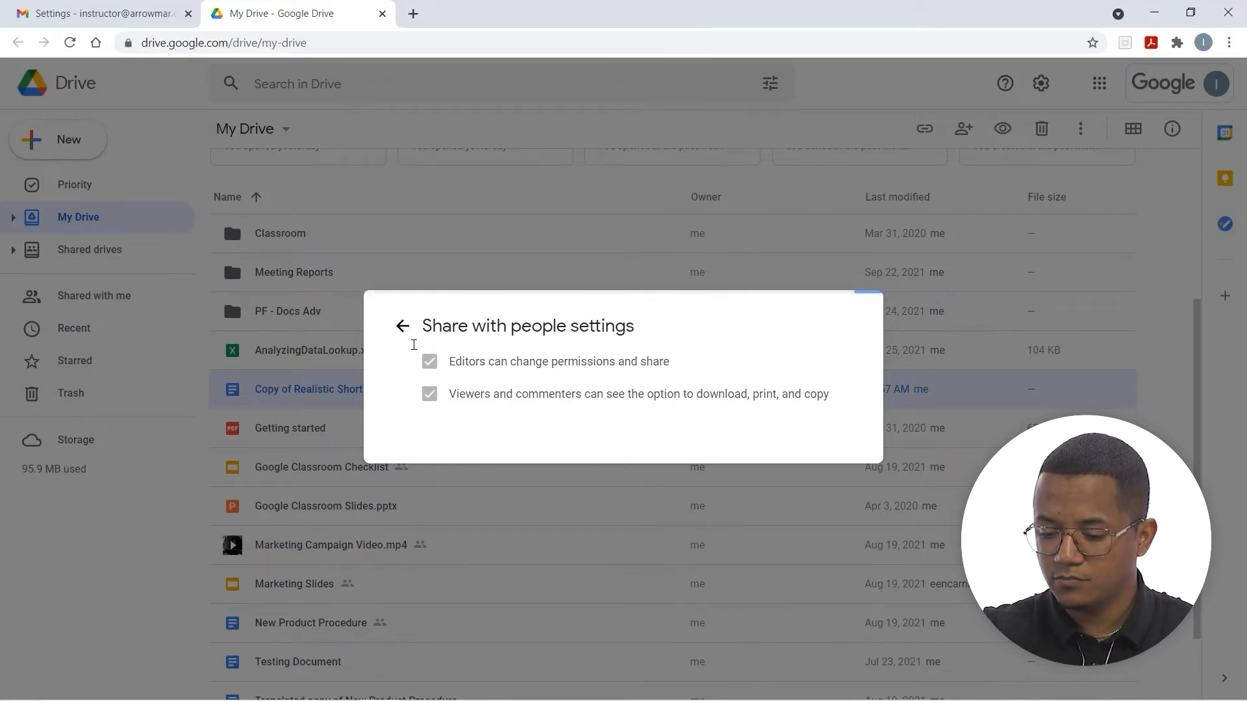
{"action": "left_click", "coordinate": [401, 320]}
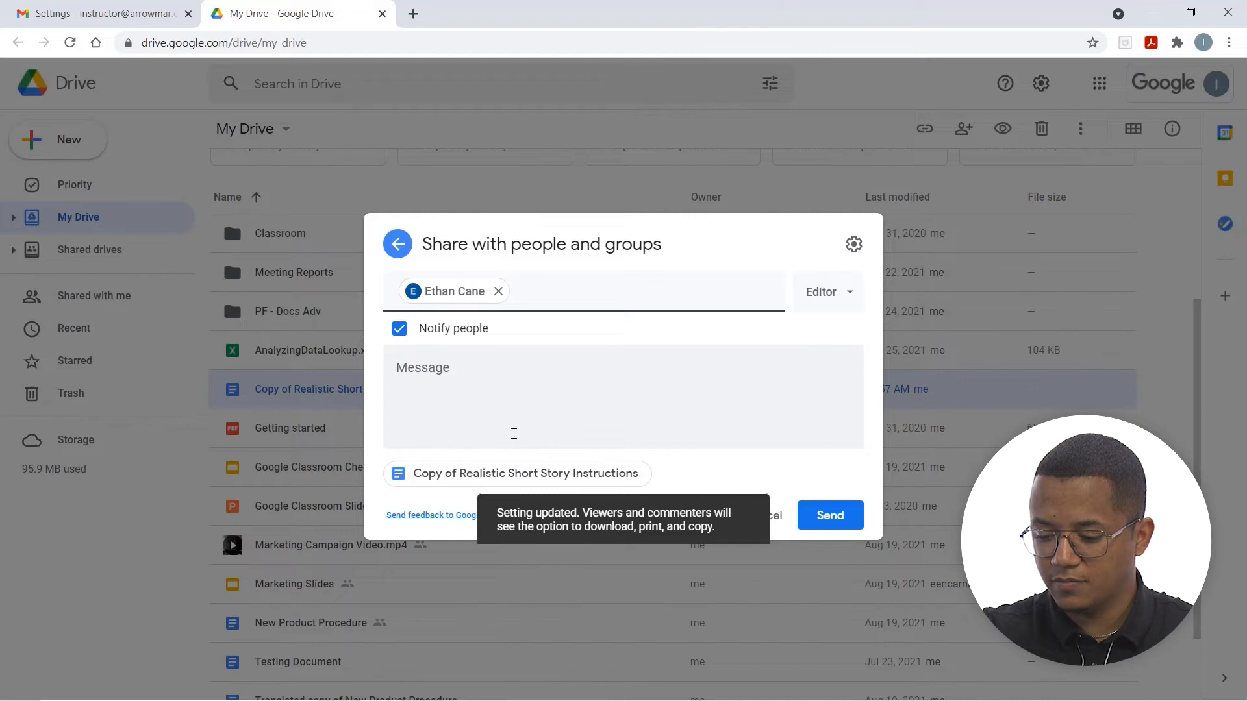
Copy the doc's link, then add a suggested colleague and cancel that invitation
{"action": "left_click", "coordinate": [399, 245]}
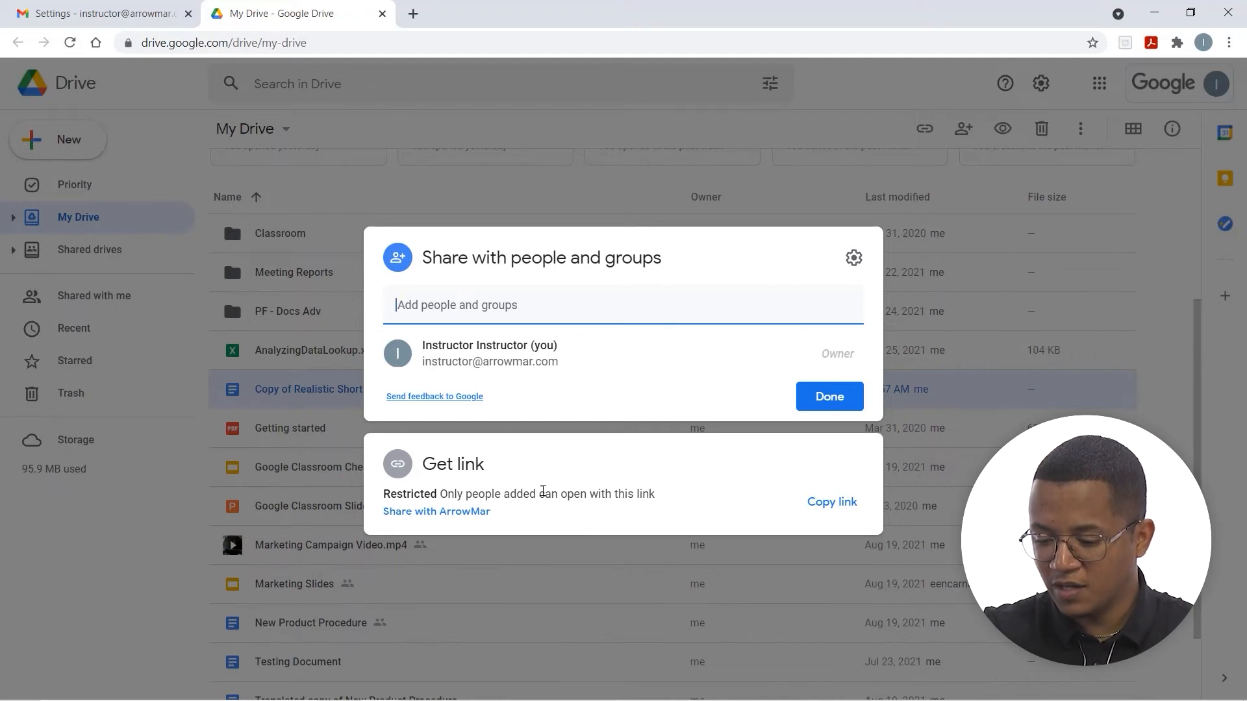
{"action": "left_click", "coordinate": [817, 503]}
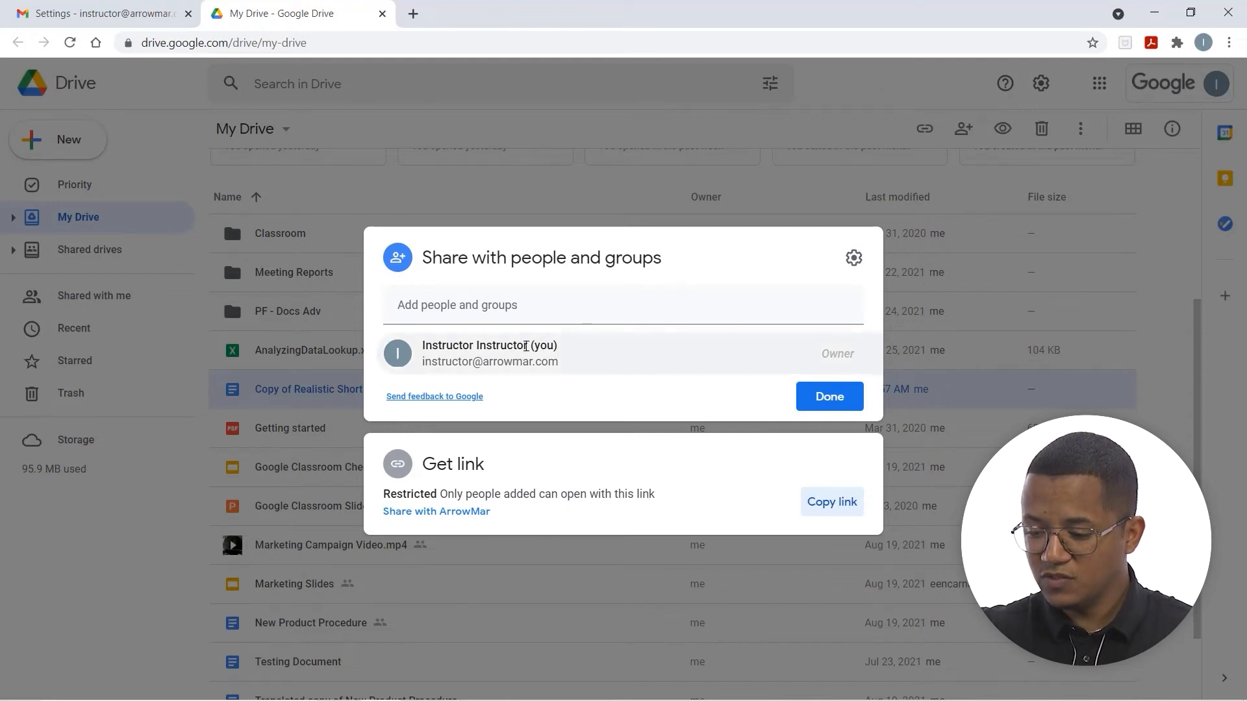
{"action": "left_click", "coordinate": [530, 311]}
{"action": "left_click", "coordinate": [529, 344]}
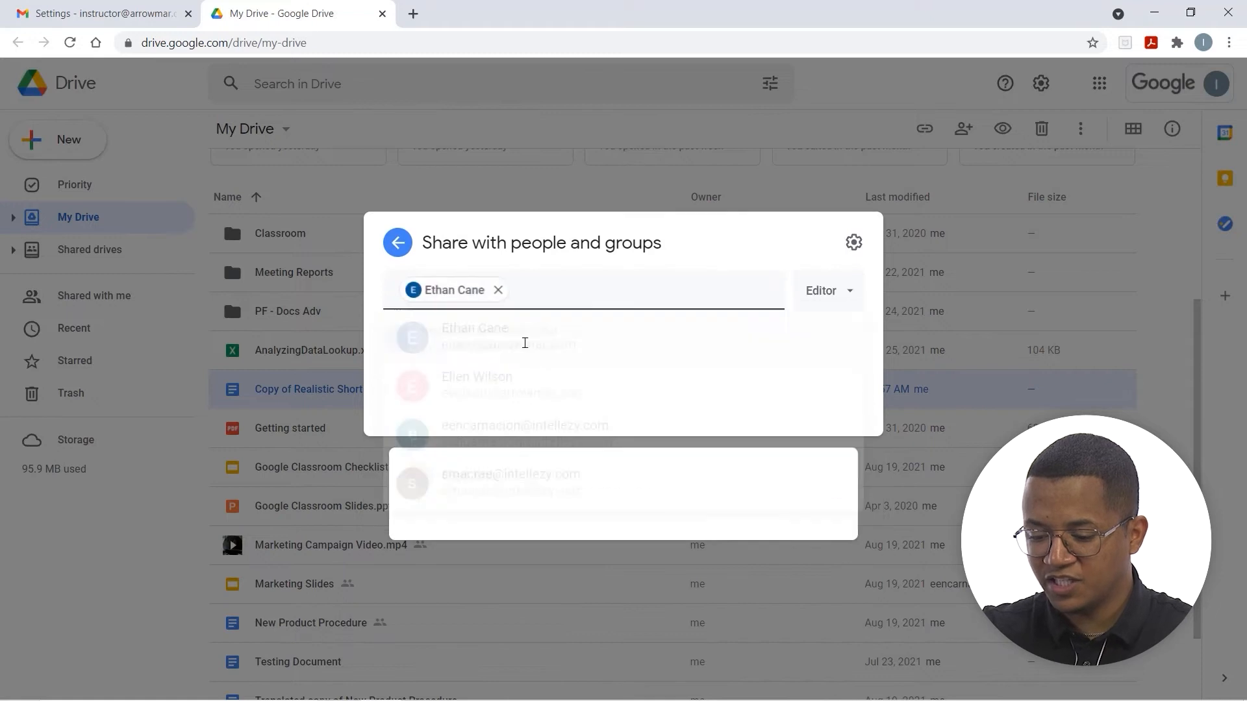
{"action": "left_click", "coordinate": [762, 515]}
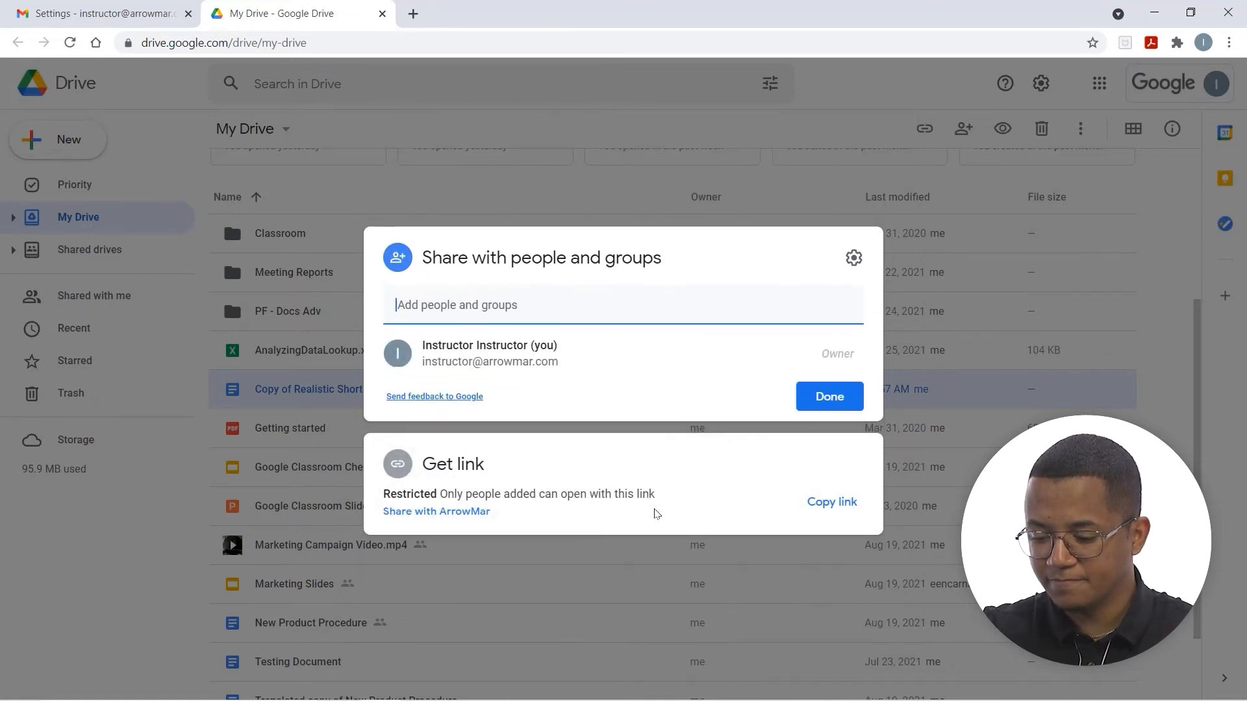
Share the link with ArrowMar, then try Anyone with the link as Viewer
{"action": "left_click", "coordinate": [424, 513]}
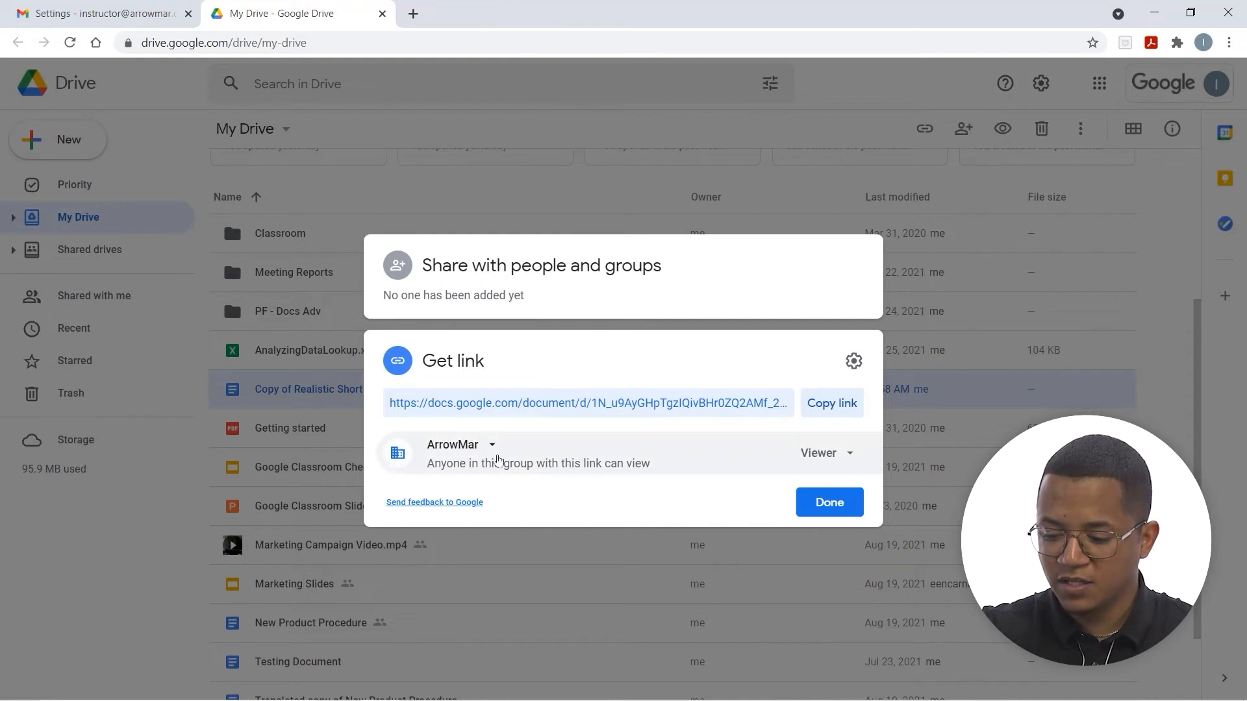
{"action": "left_click", "coordinate": [491, 447]}
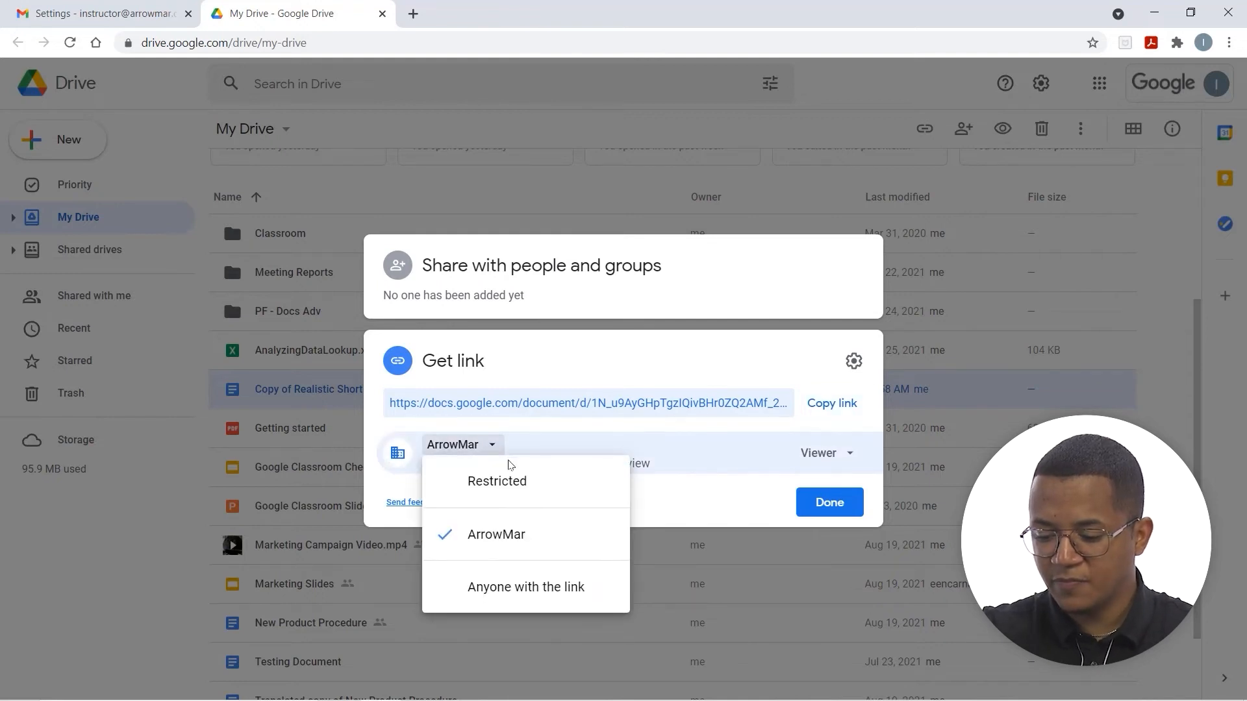
{"action": "left_click", "coordinate": [570, 466]}
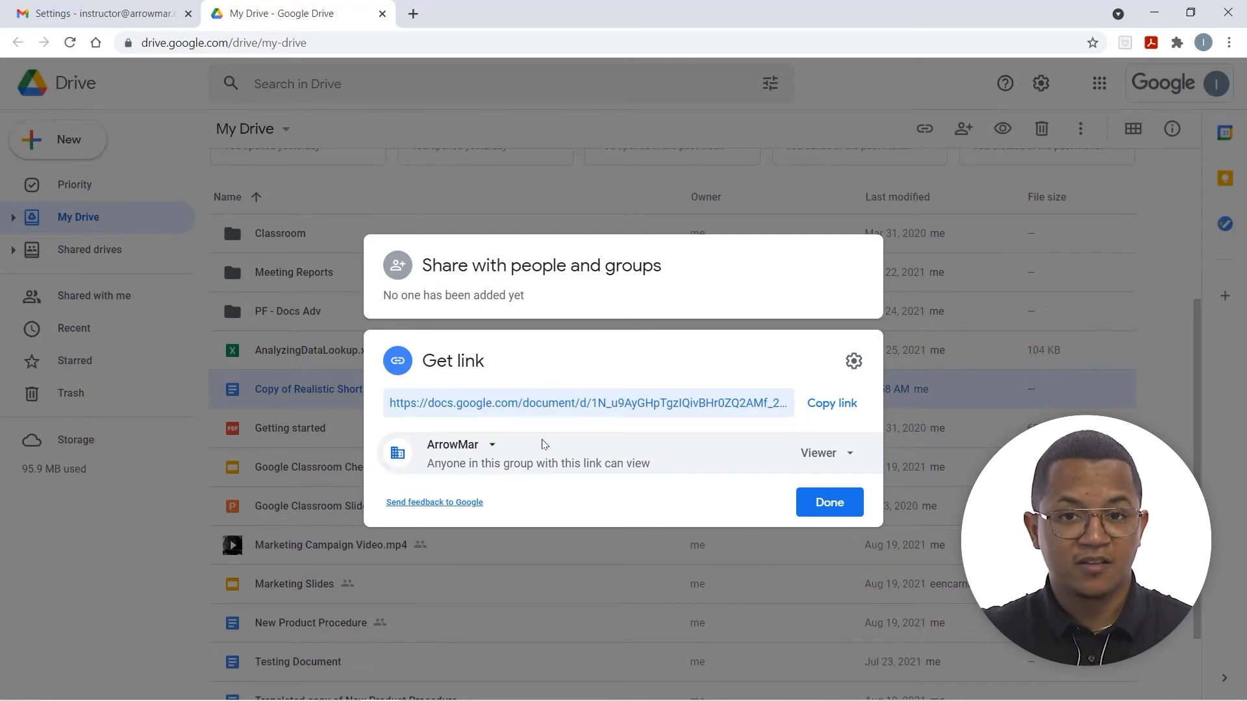
{"action": "left_click", "coordinate": [474, 446]}
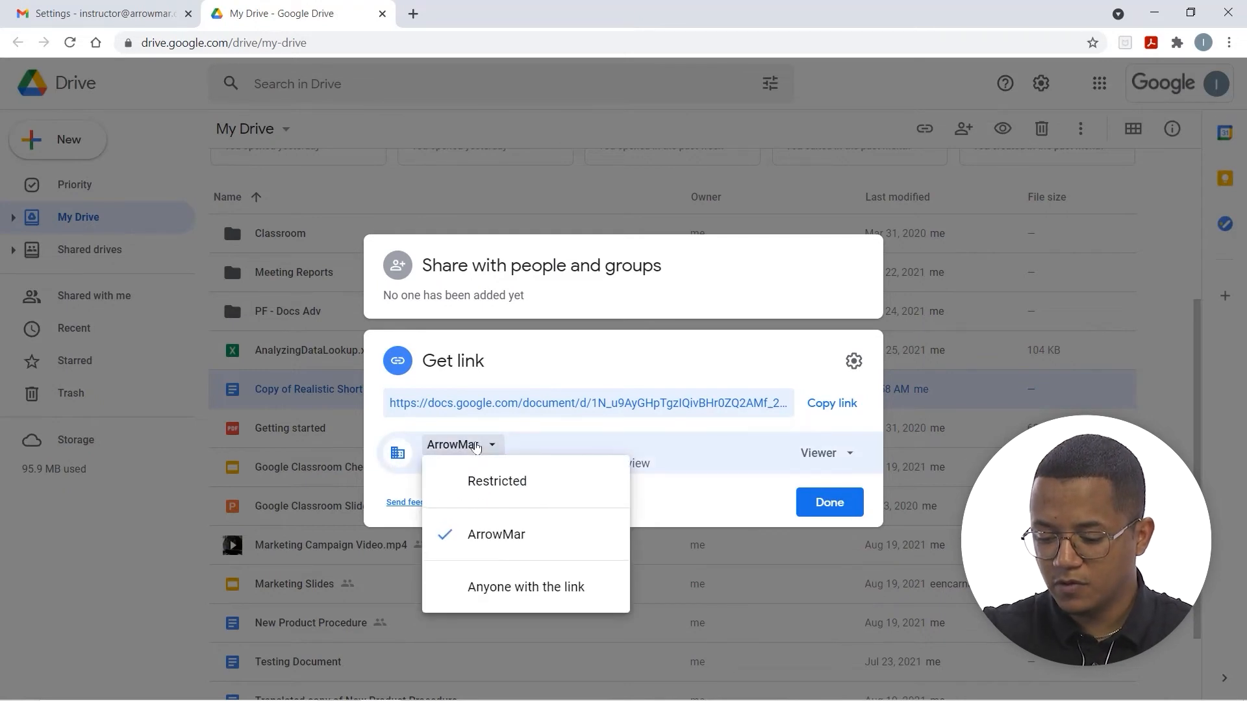
{"action": "left_click", "coordinate": [492, 587]}
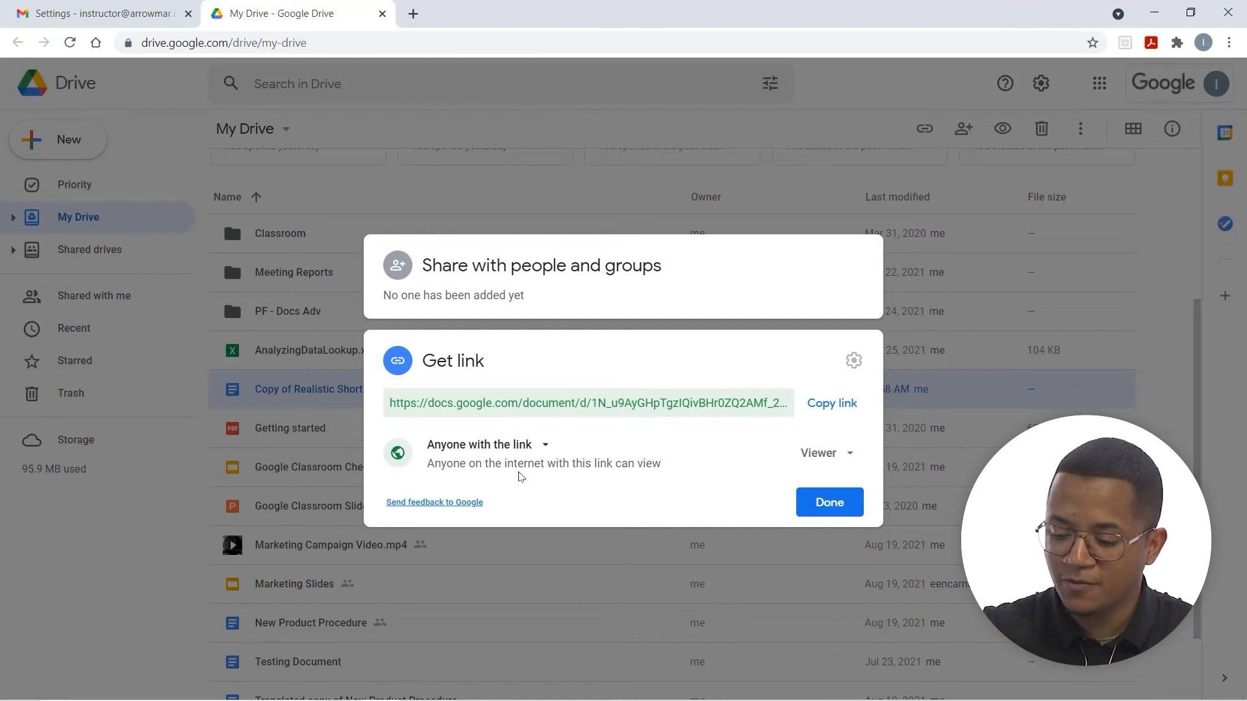
{"action": "left_click", "coordinate": [811, 457]}
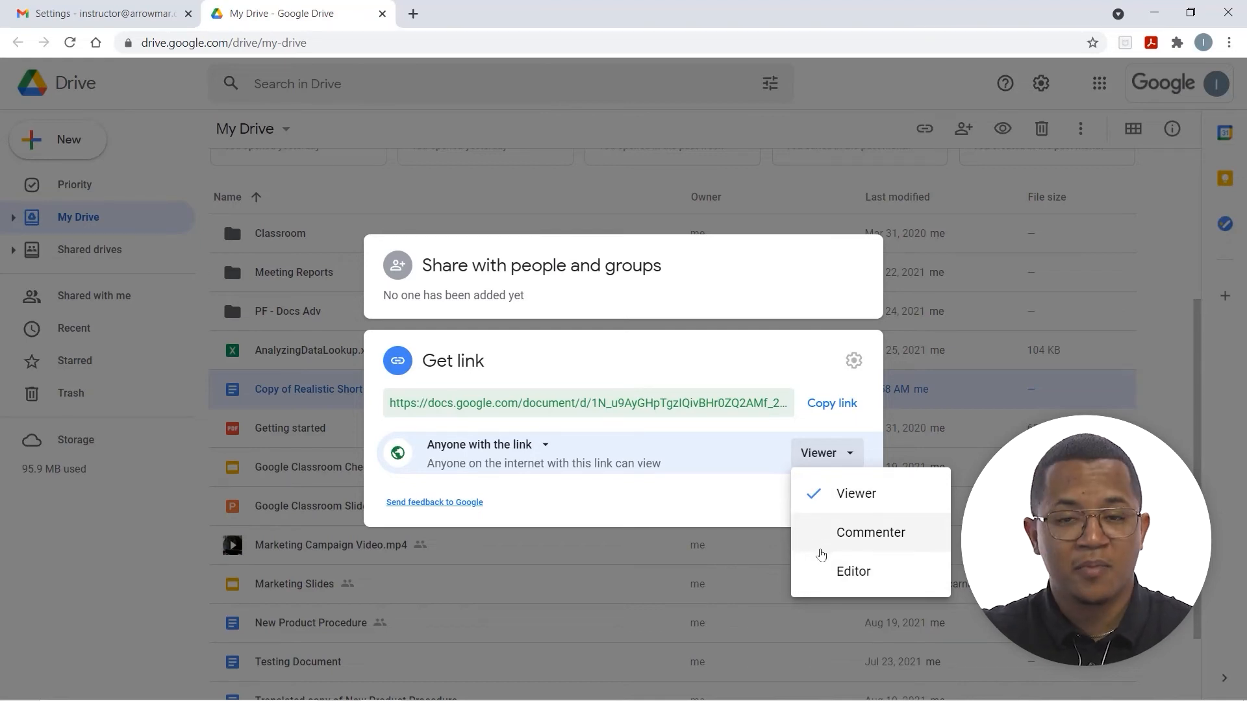
{"action": "left_click", "coordinate": [572, 448]}
Switch link access to Restricted, back to ArrowMar, and open the link settings
{"action": "left_click", "coordinate": [529, 447]}
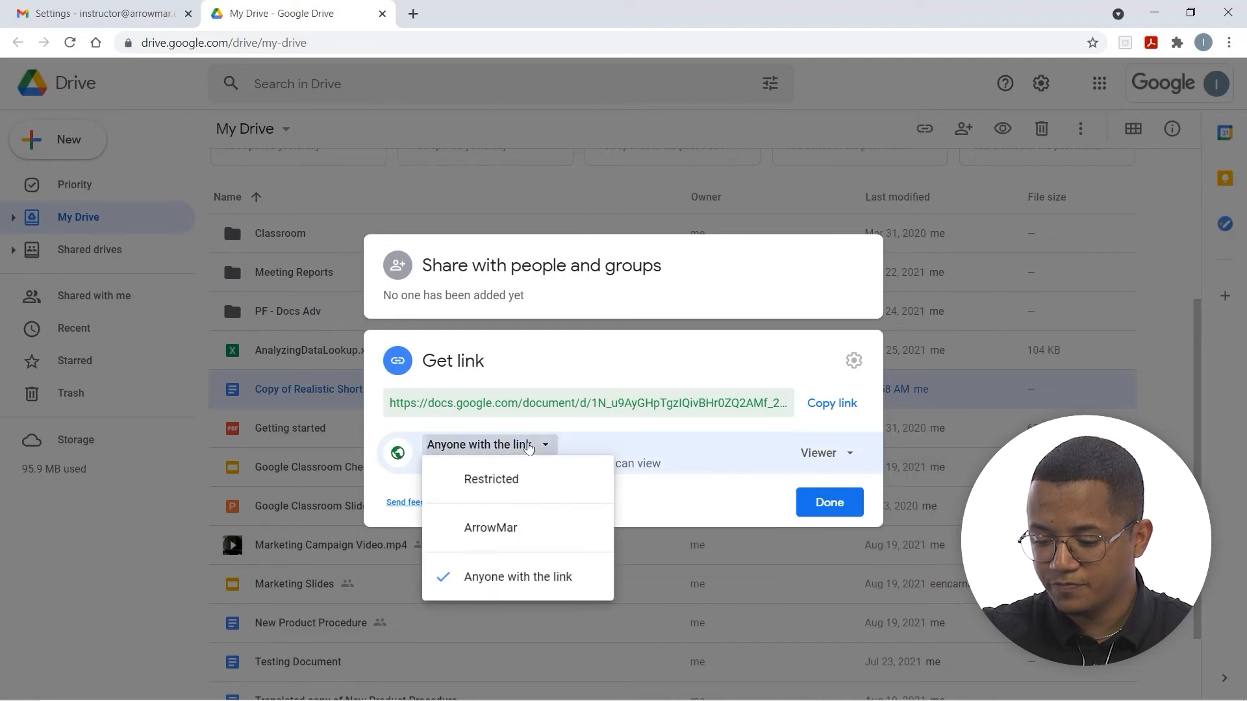
{"action": "left_click", "coordinate": [526, 481]}
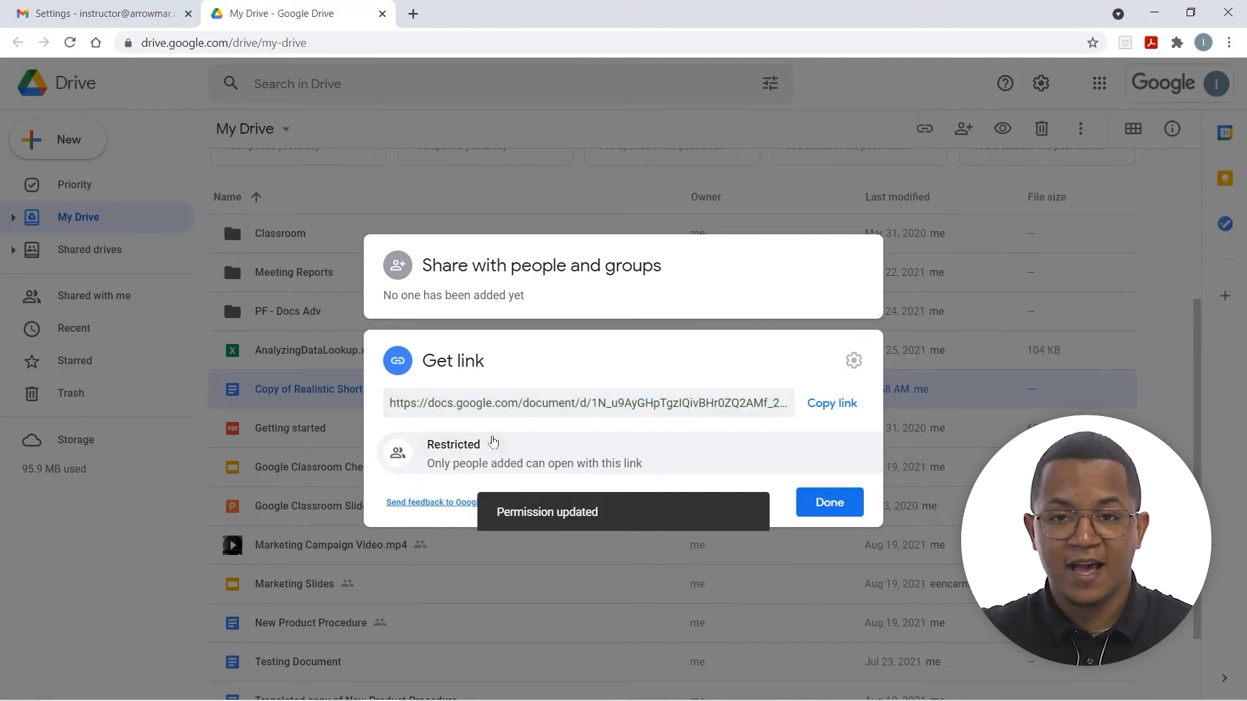
{"action": "left_click", "coordinate": [493, 443]}
{"action": "left_click", "coordinate": [500, 534]}
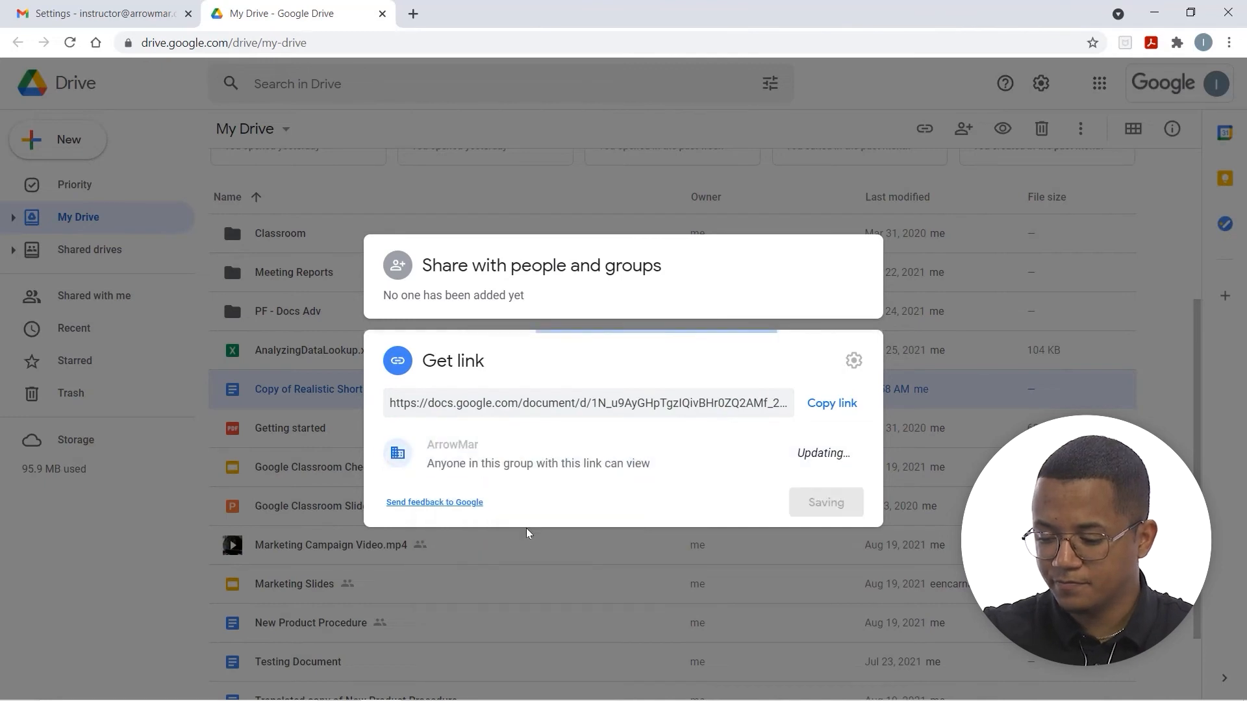
{"action": "left_click", "coordinate": [853, 361]}
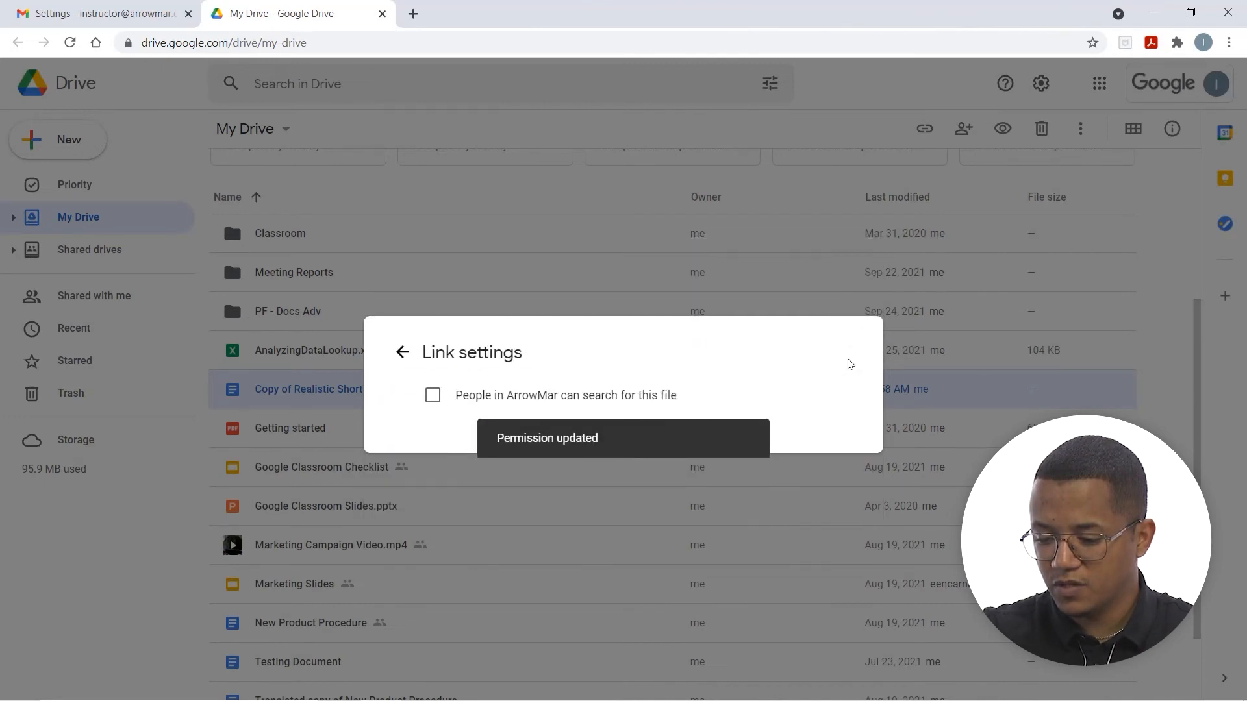
Leave the link settings, reopen them briefly, and close them again
{"action": "left_click", "coordinate": [402, 352]}
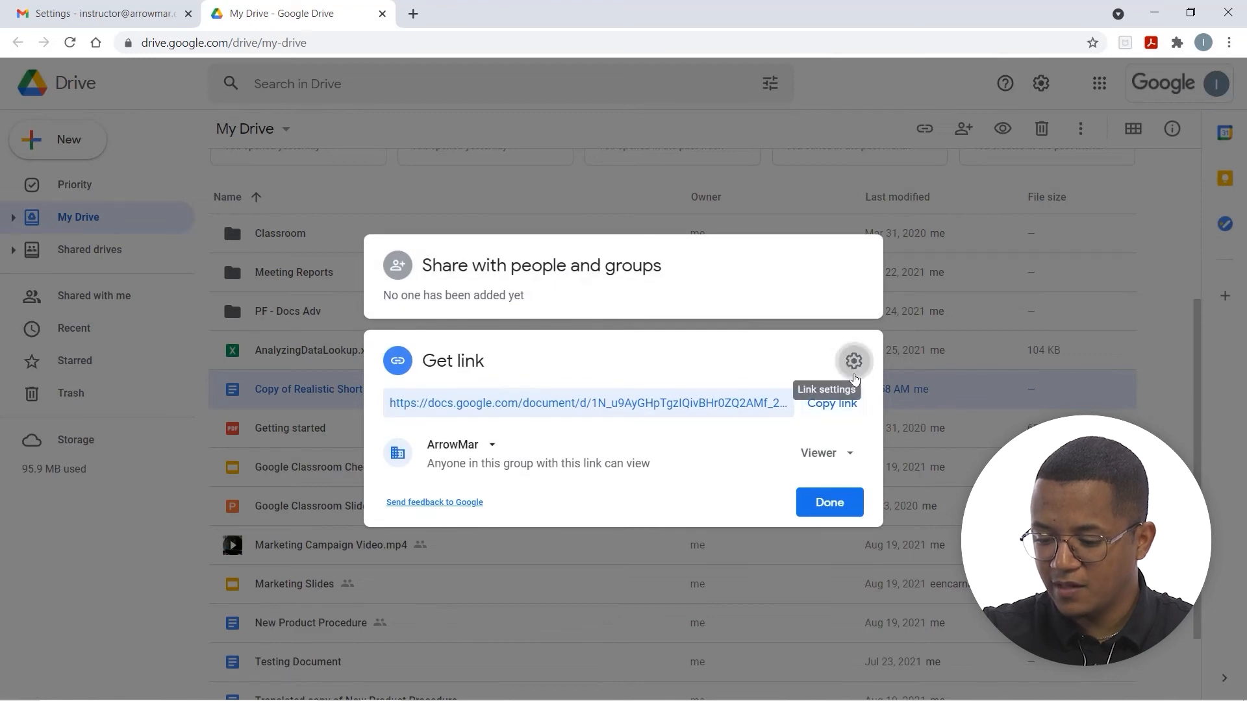
{"action": "left_click", "coordinate": [854, 361]}
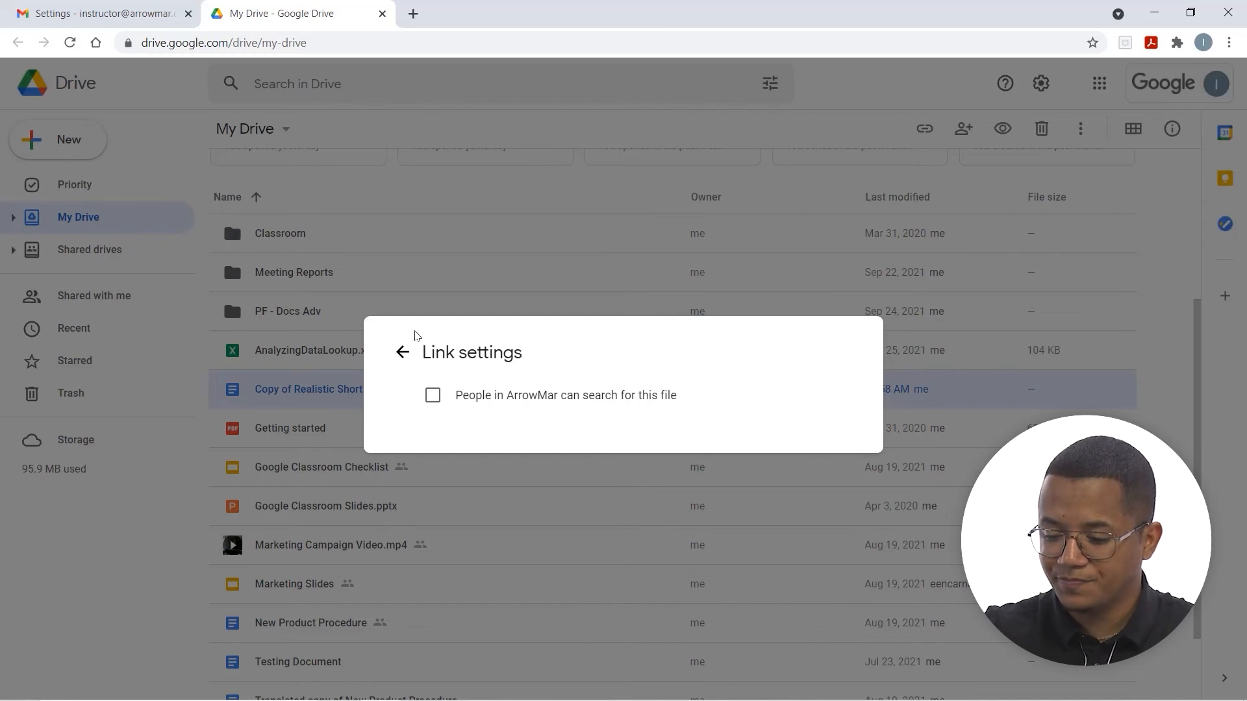
{"action": "left_click", "coordinate": [403, 352]}
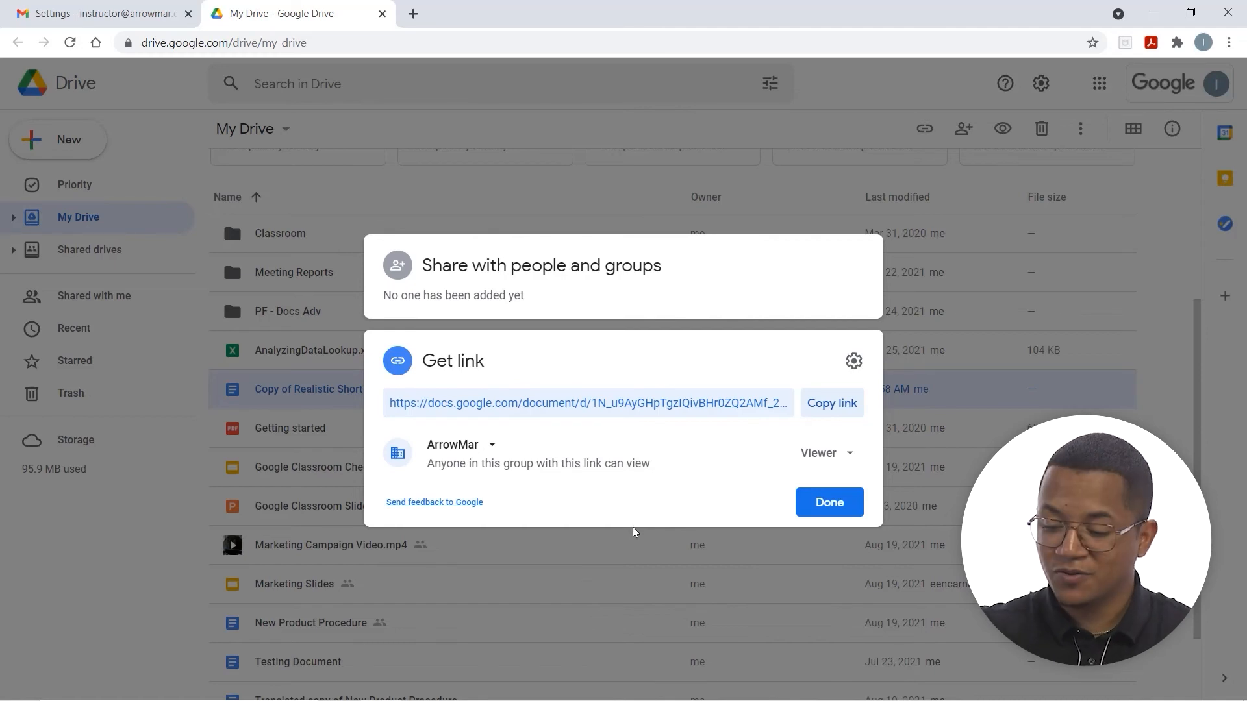
Expand the people and link sections and keep link access on ArrowMar
{"action": "left_click", "coordinate": [518, 278]}
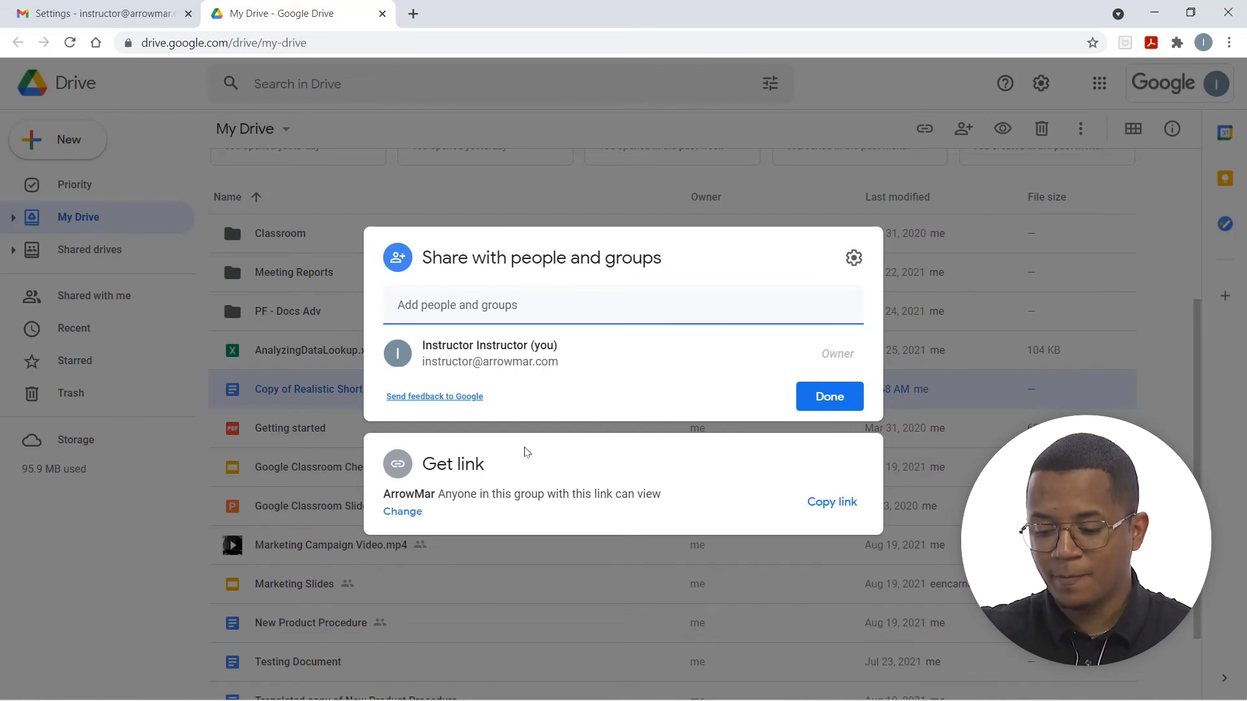
{"action": "left_click", "coordinate": [580, 469]}
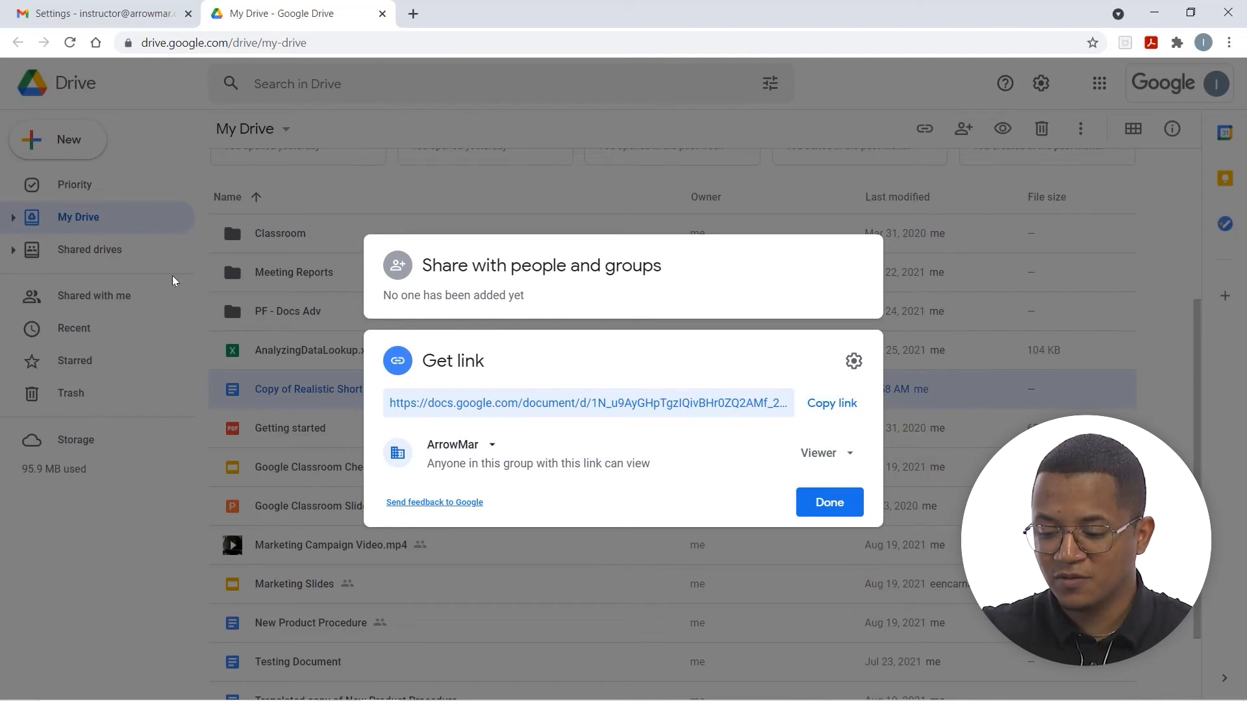
{"action": "left_click", "coordinate": [495, 447]}
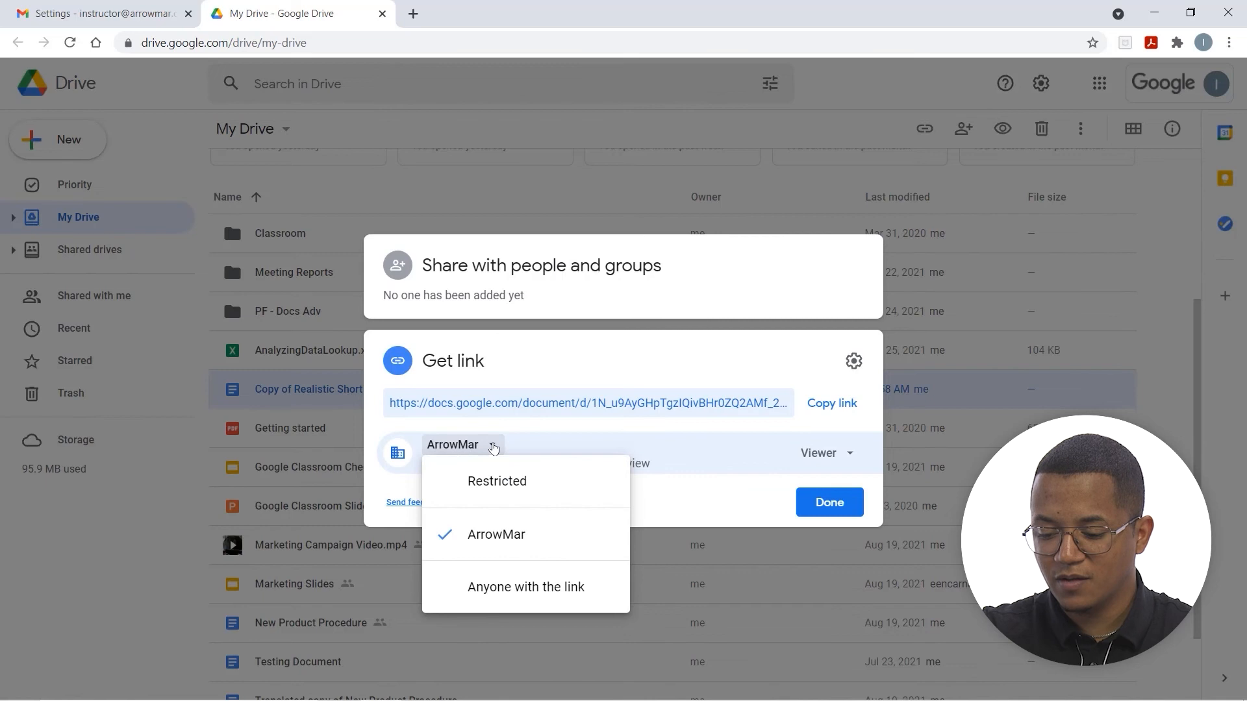
{"action": "left_click", "coordinate": [493, 446]}
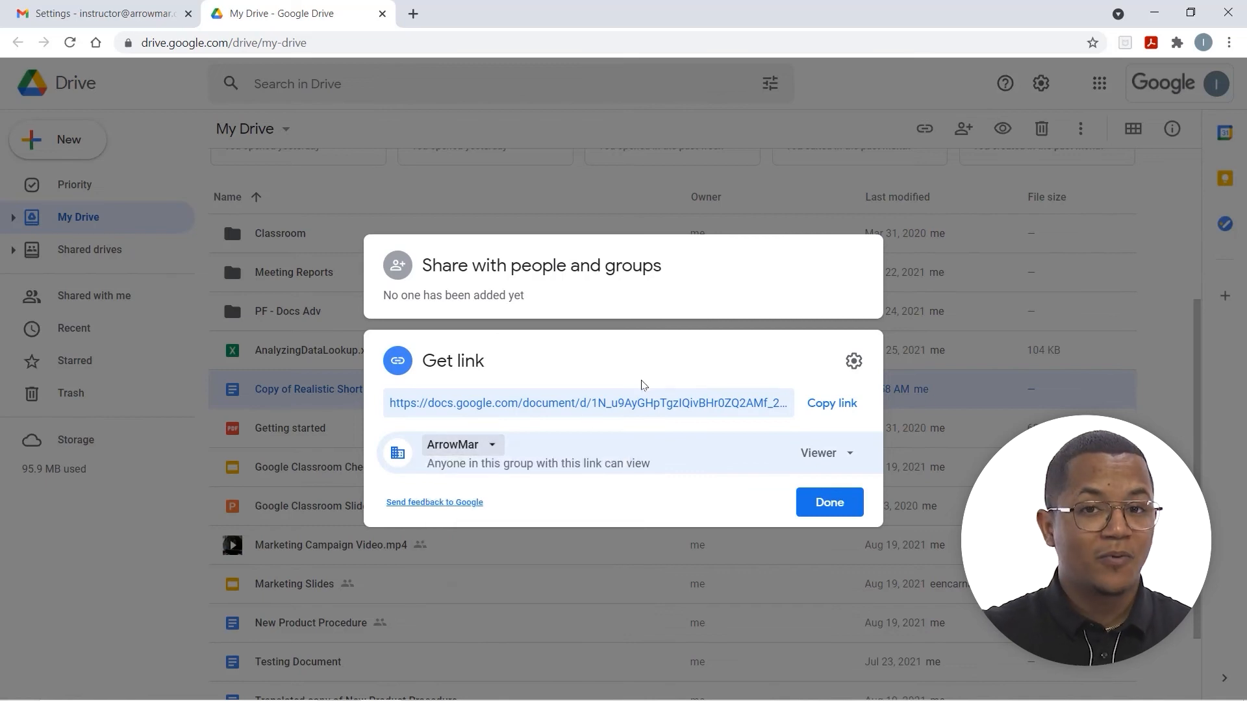